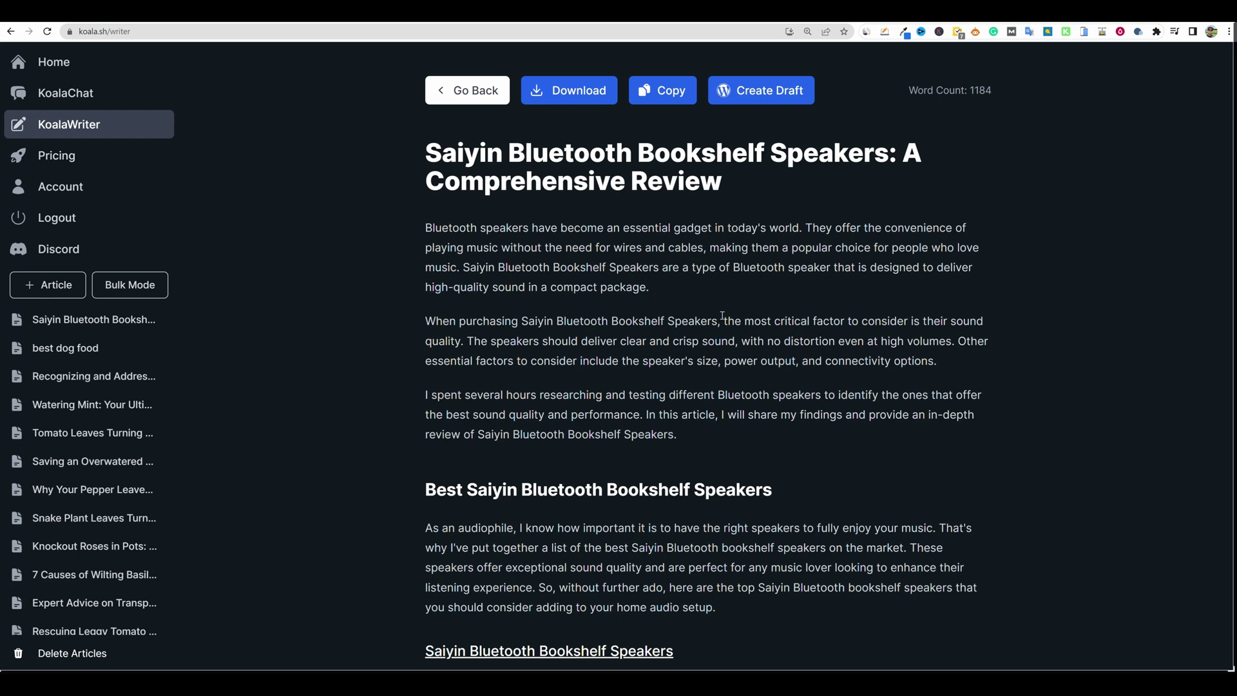
Step: Browse the KoalaWriter Pricing plans, from Essentials at $9/month to Scale III at $2,000/month
click(59, 161)
scroll(650, 340, down, 4)
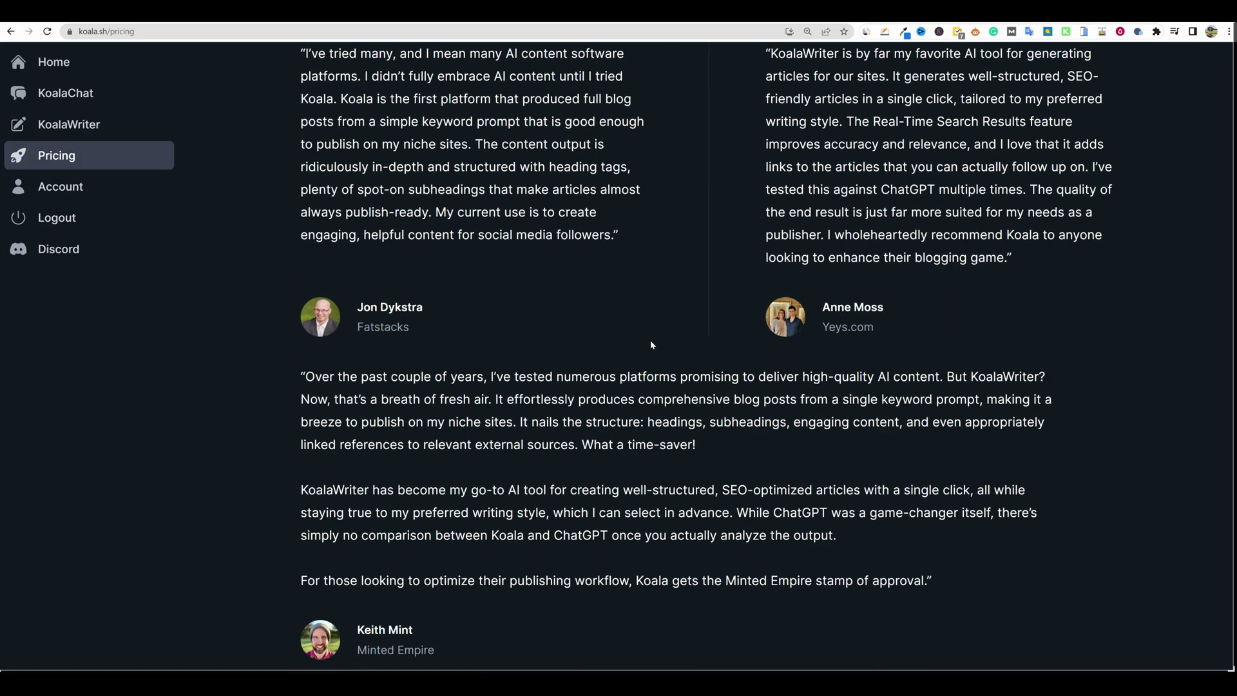
scroll(651, 343, down, 9)
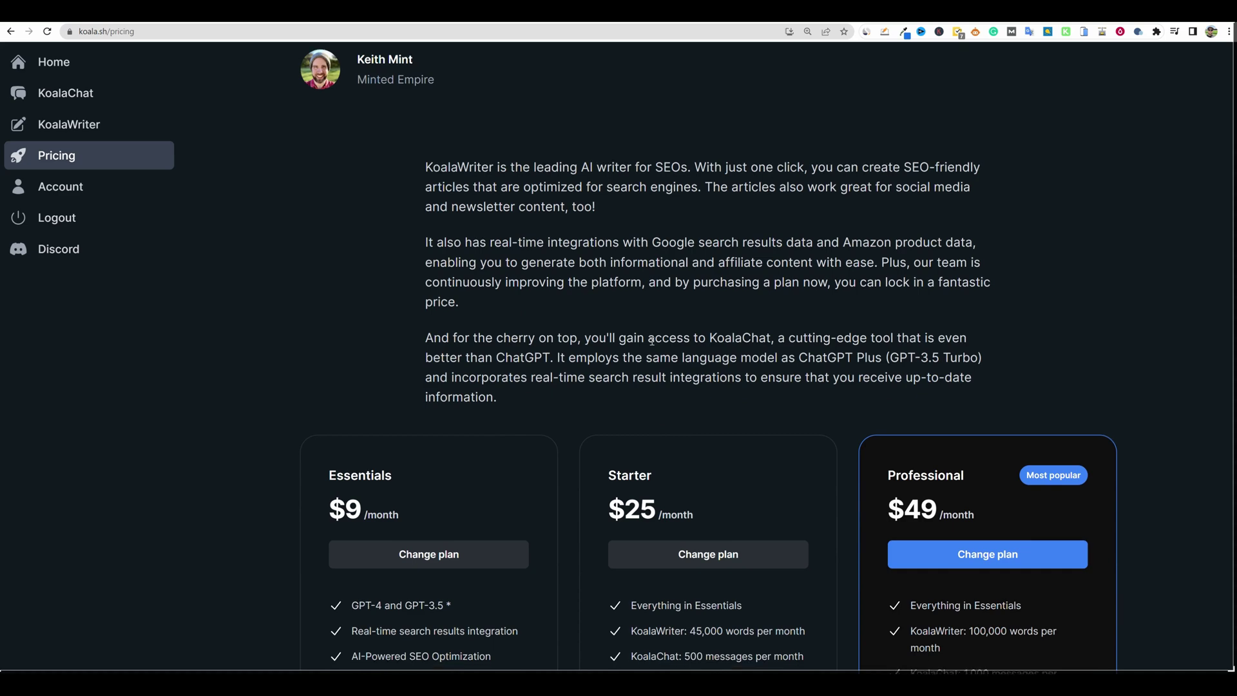
scroll(652, 341, down, 3)
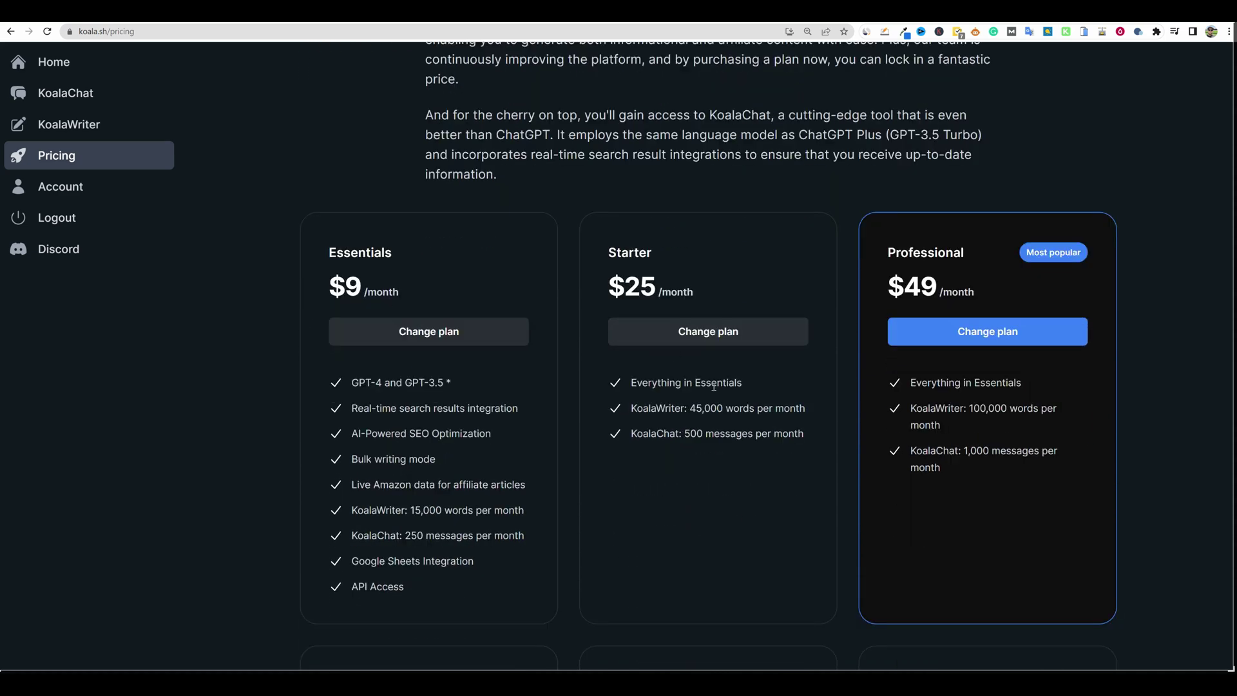
scroll(652, 342, down, 5)
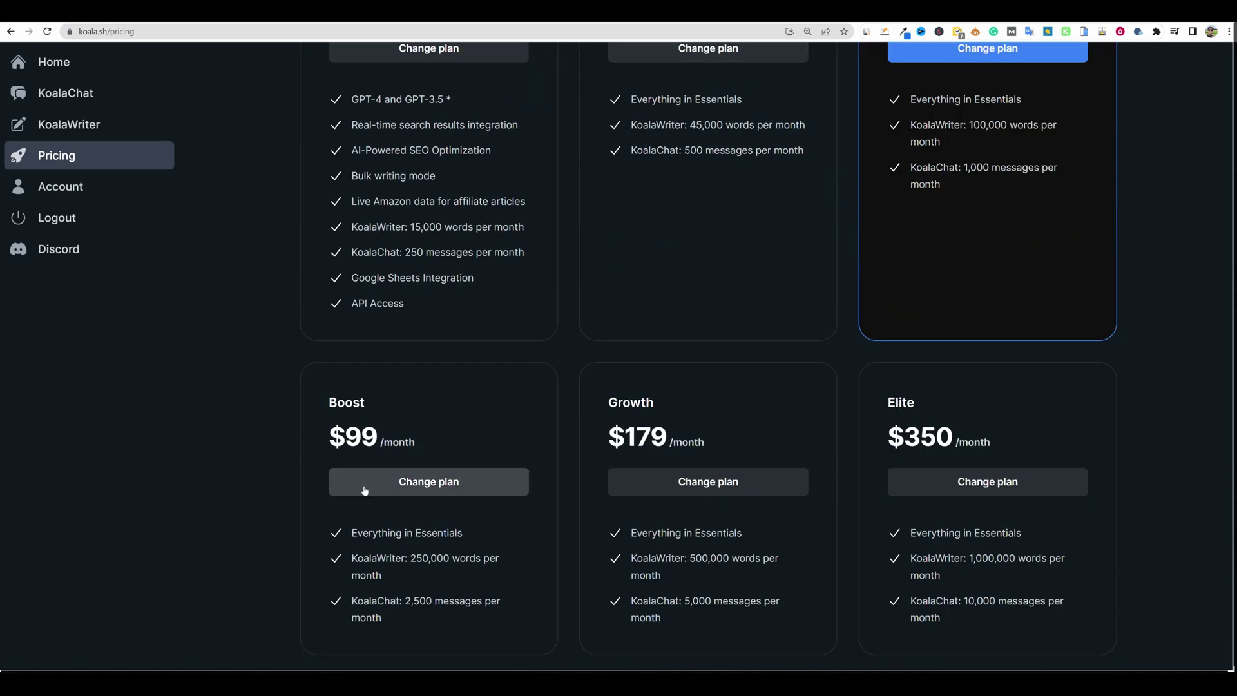
scroll(933, 314, up, 3)
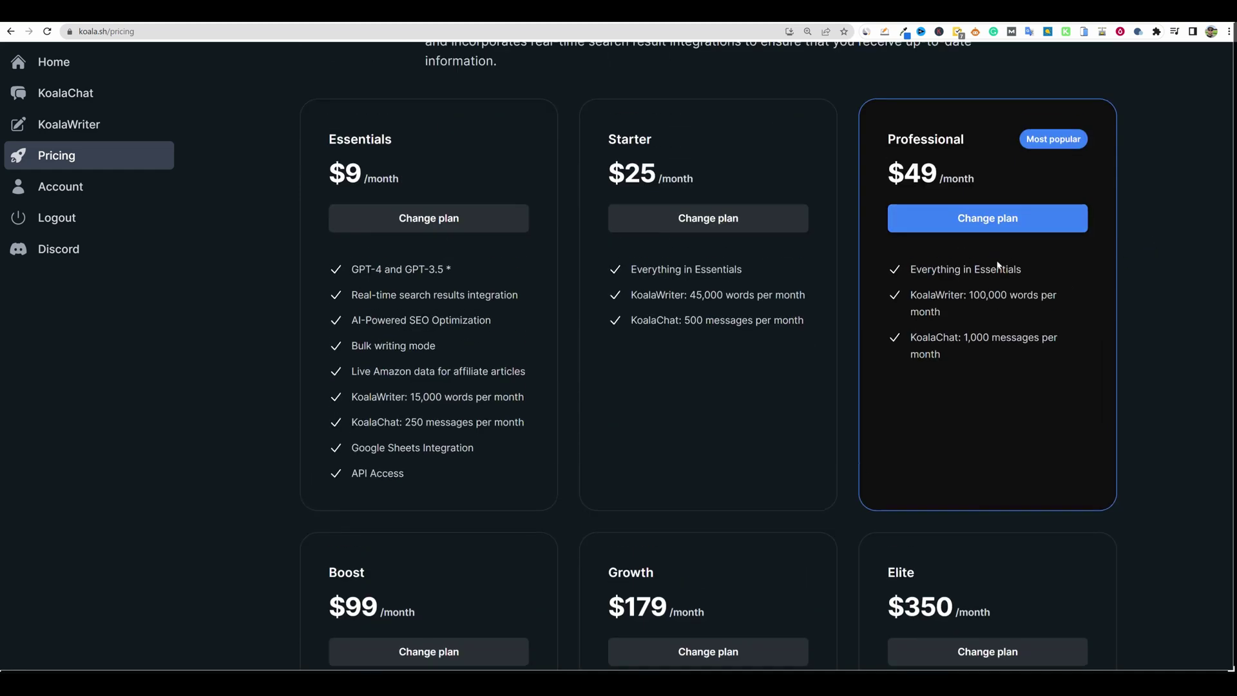
scroll(934, 368, down, 5)
scroll(446, 481, down, 6)
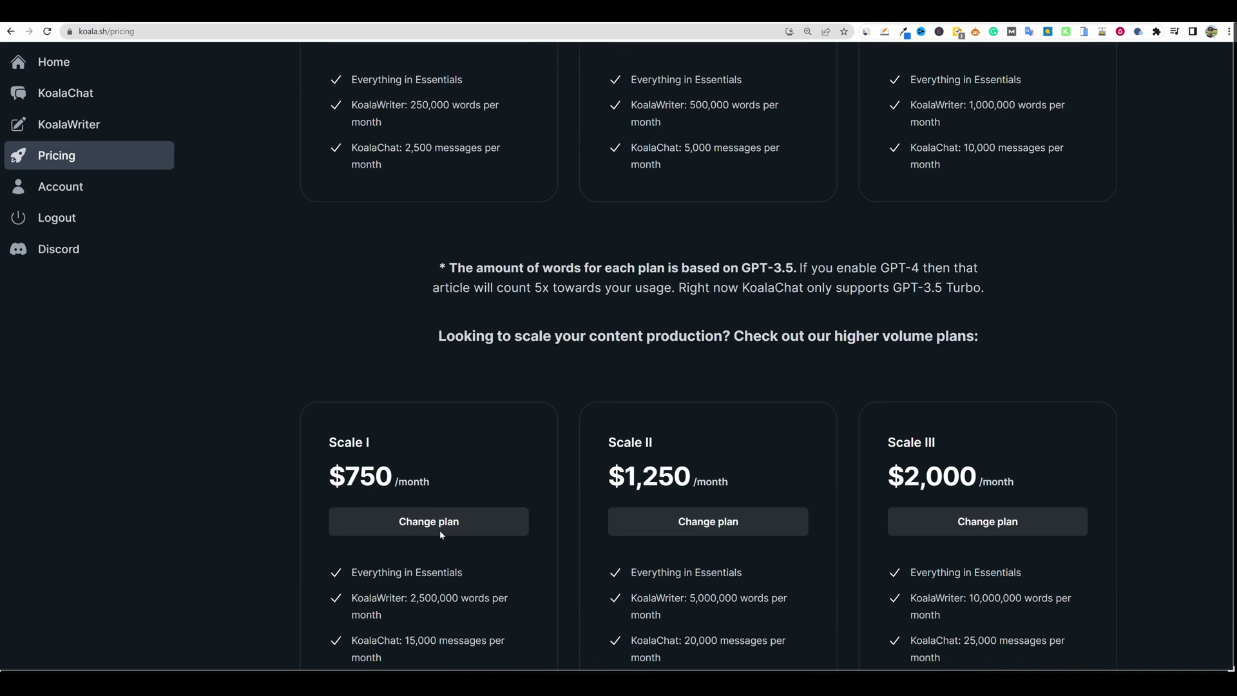
scroll(439, 530, up, 8)
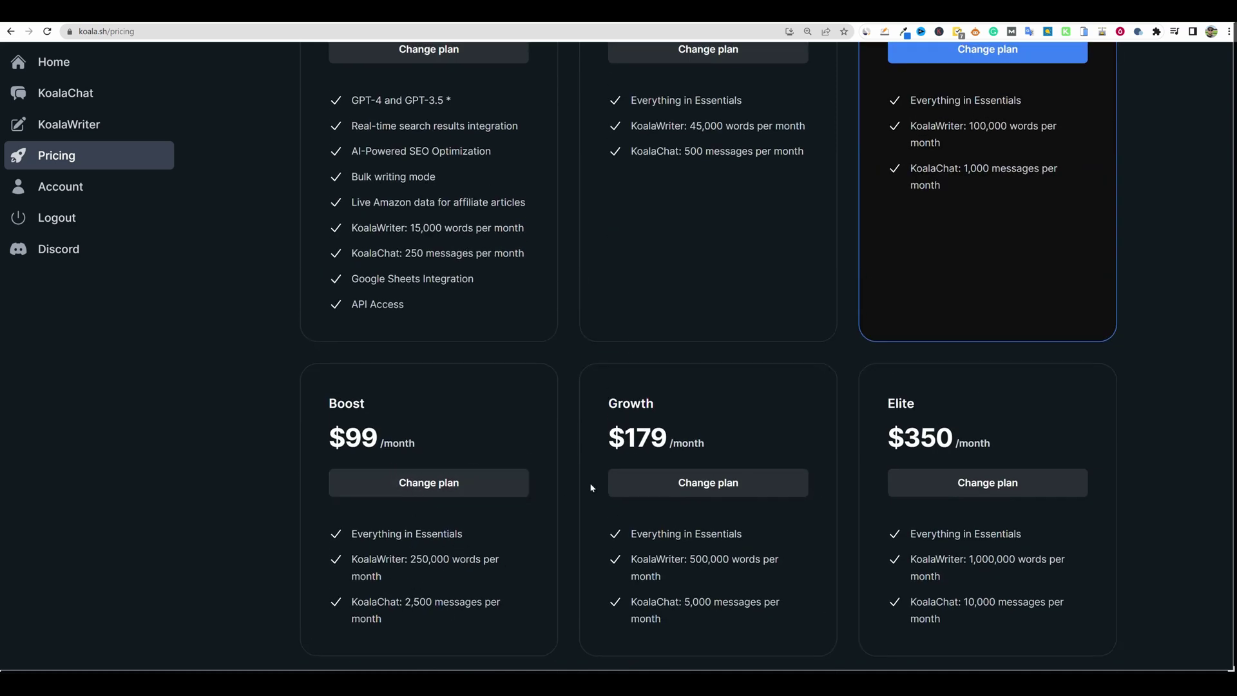
scroll(591, 488, up, 4)
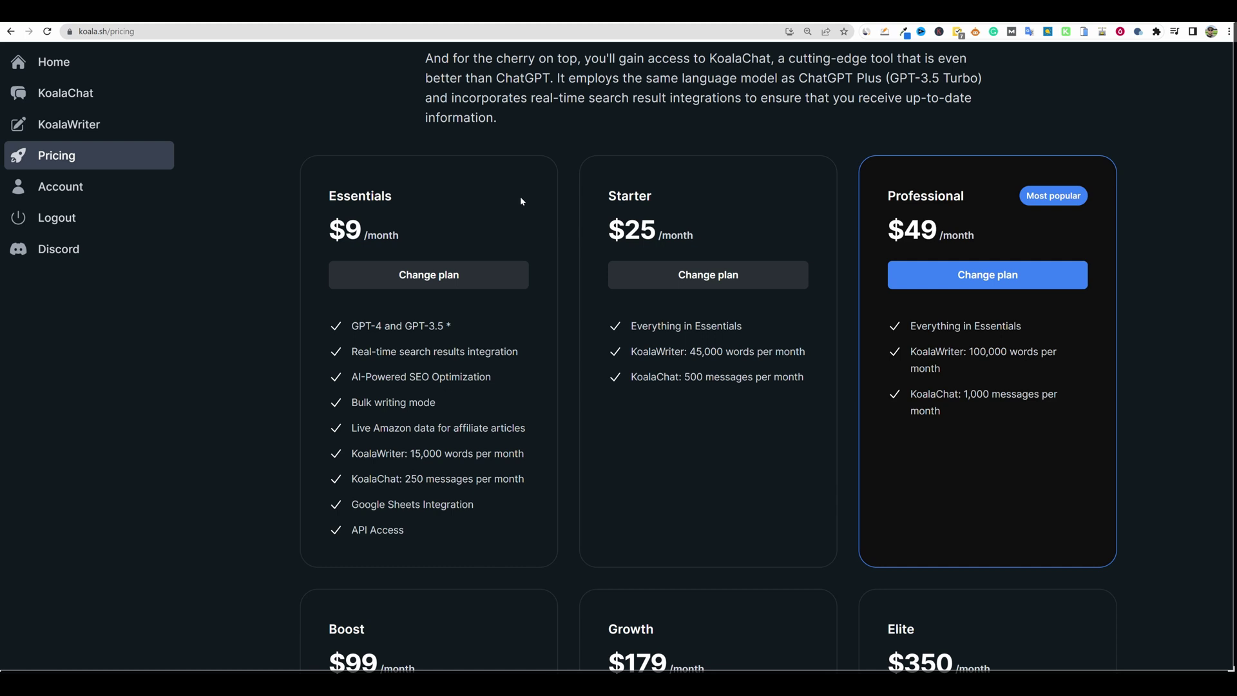
scroll(521, 201, down, 5)
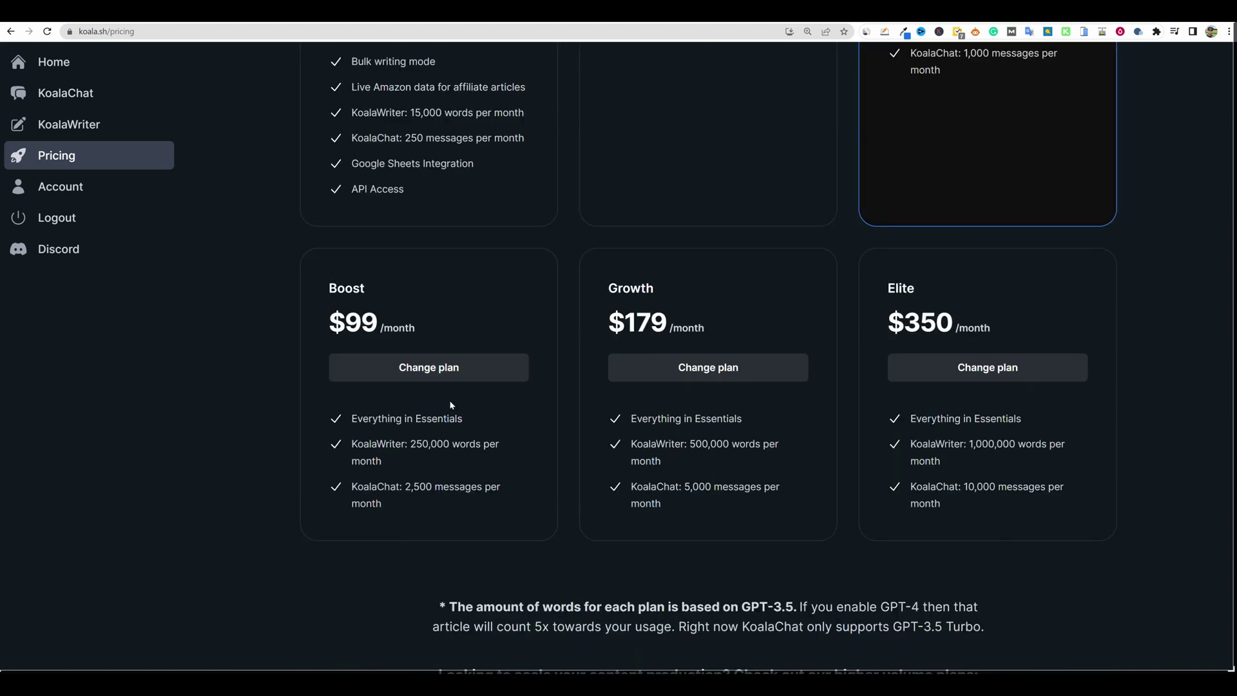
scroll(451, 405, down, 7)
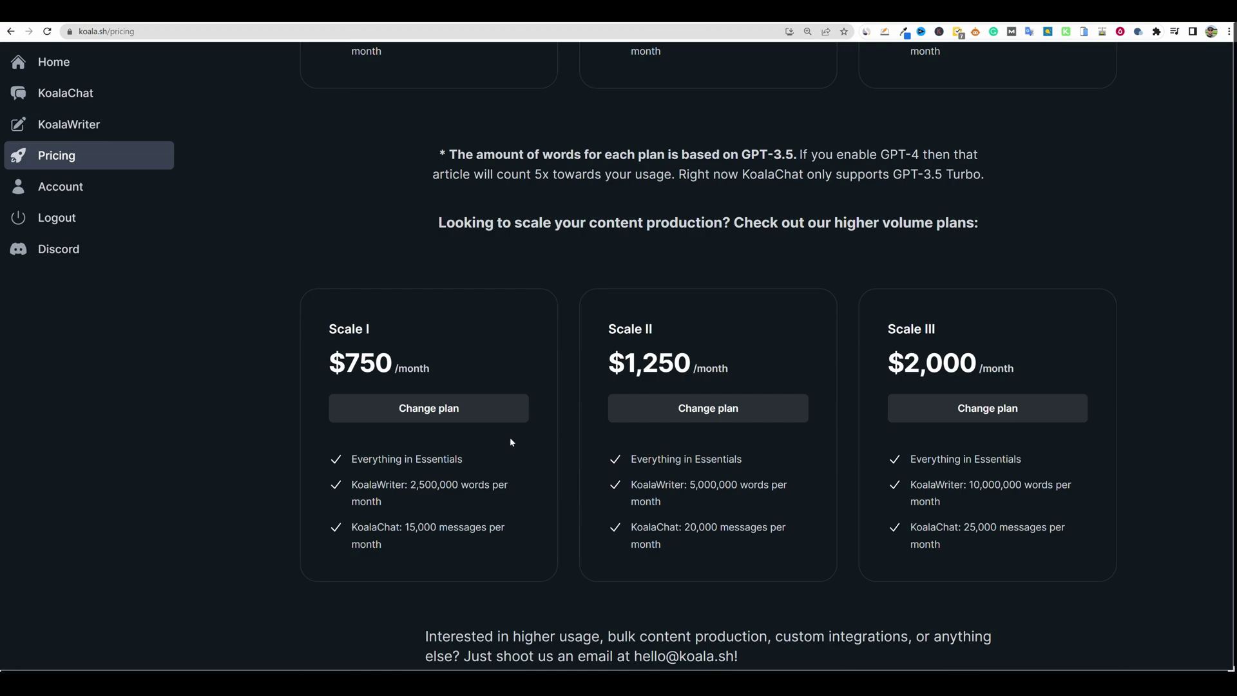
scroll(509, 437, up, 20)
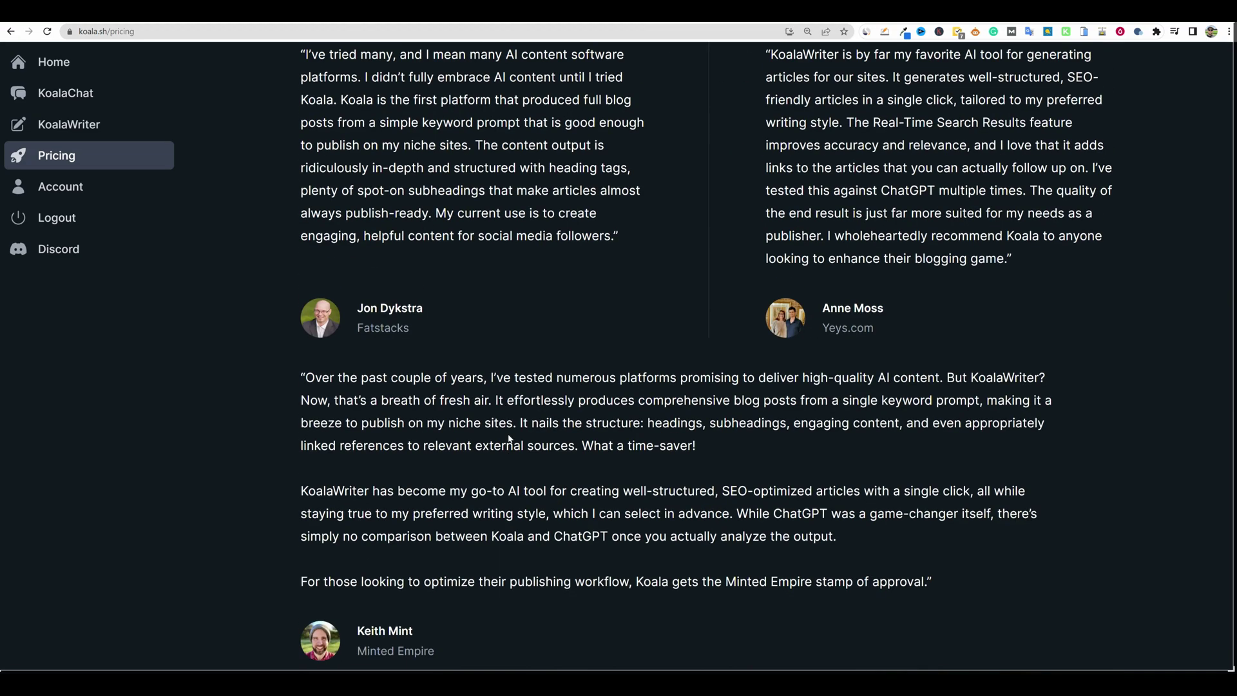
scroll(509, 439, up, 4)
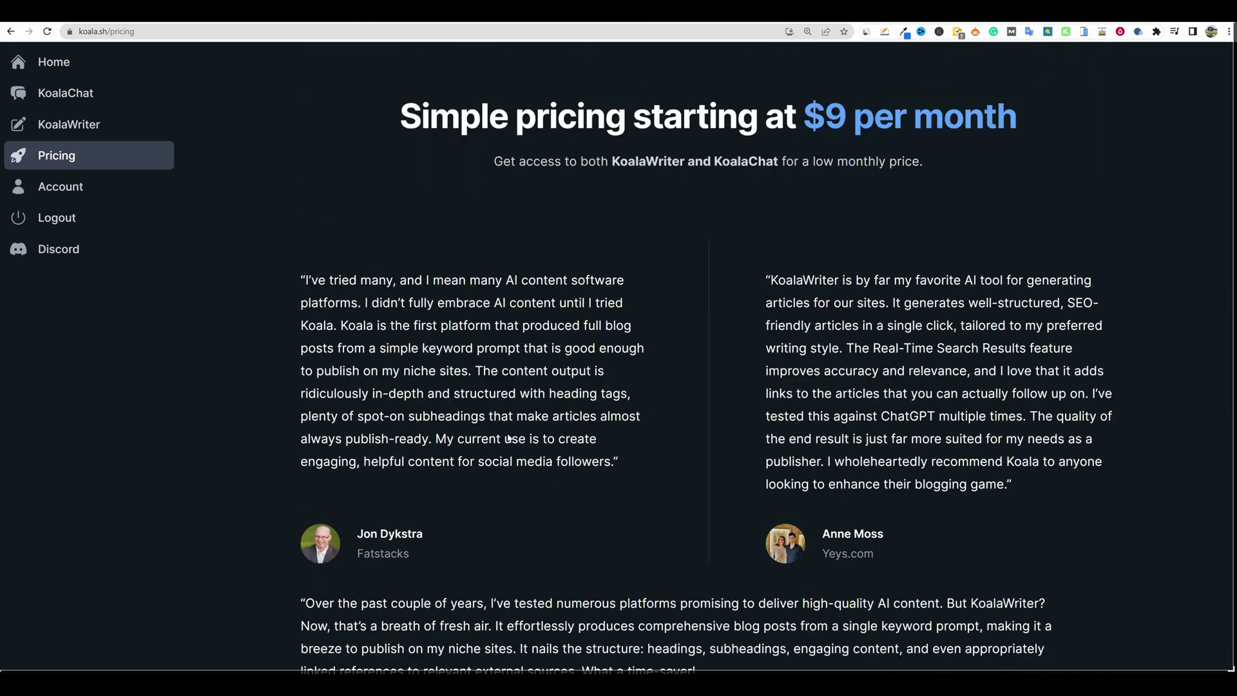
Step: Return to the article writer form showing GPT-3.5, Blog Post and keyword 'can you eat watermelon seeds?'
click(68, 124)
scroll(98, 351, down, 10)
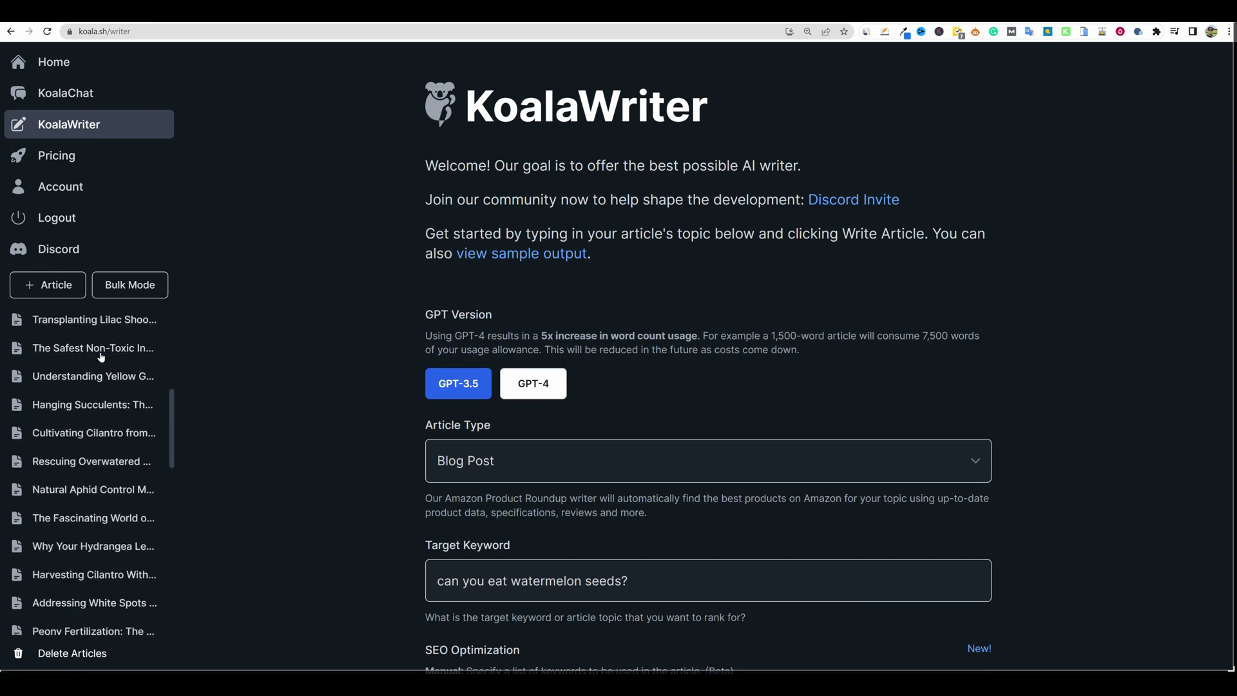
scroll(101, 367, down, 5)
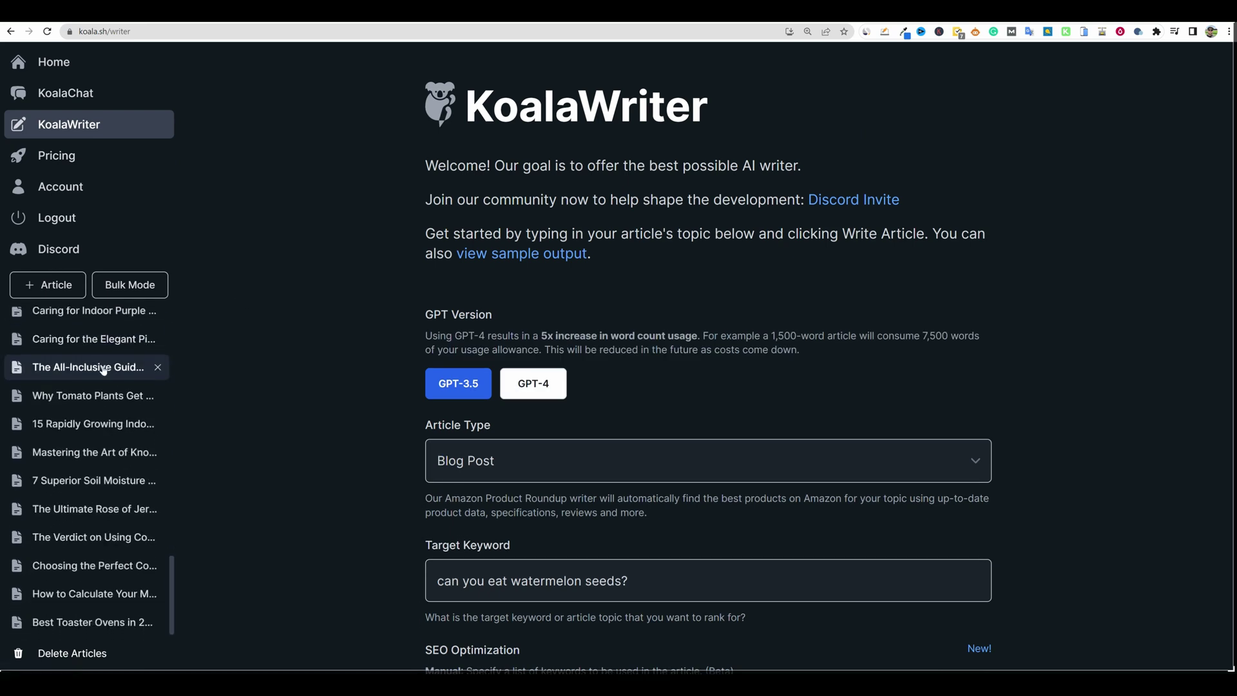
scroll(103, 369, up, 15)
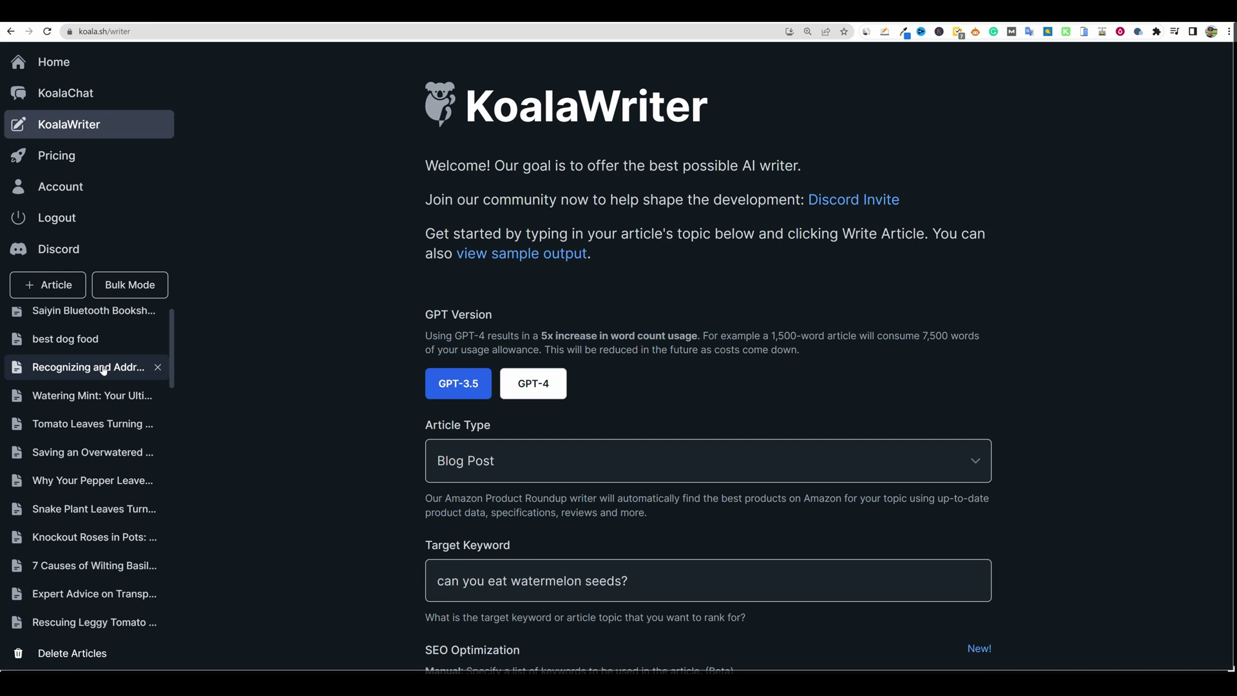
scroll(103, 369, up, 1)
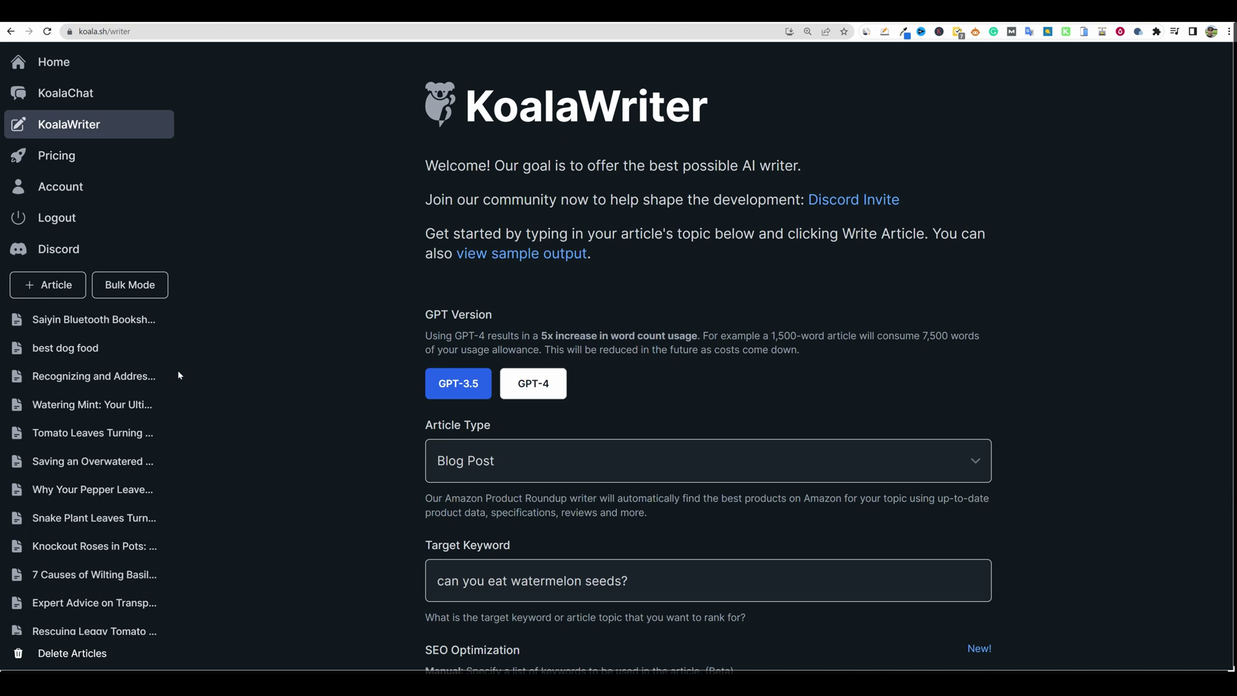
scroll(137, 489, down, 15)
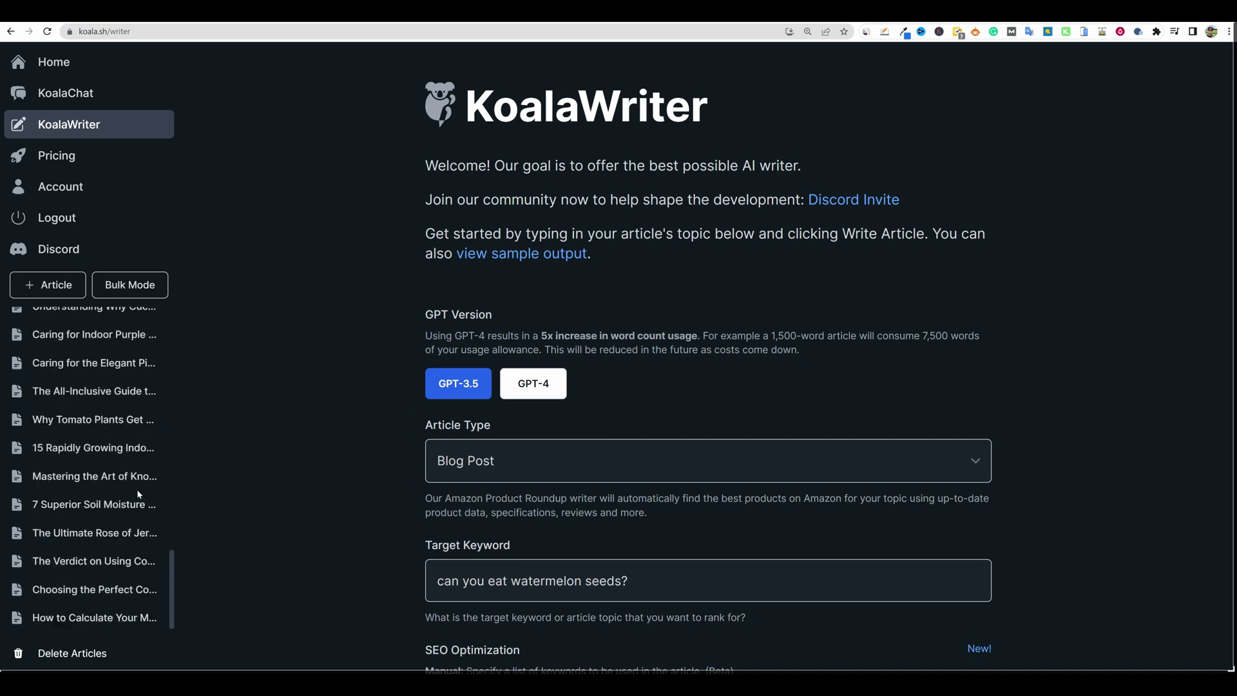
scroll(311, 509, up, 5)
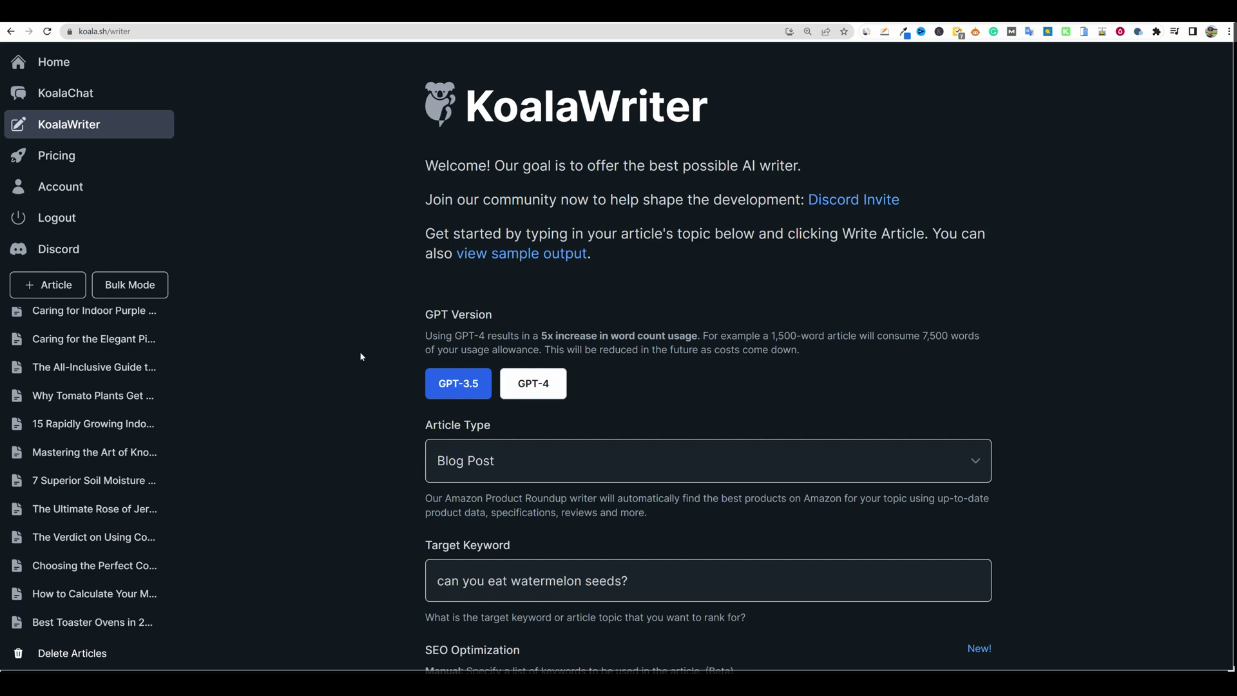
scroll(359, 356, down, 8)
scroll(158, 371, up, 8)
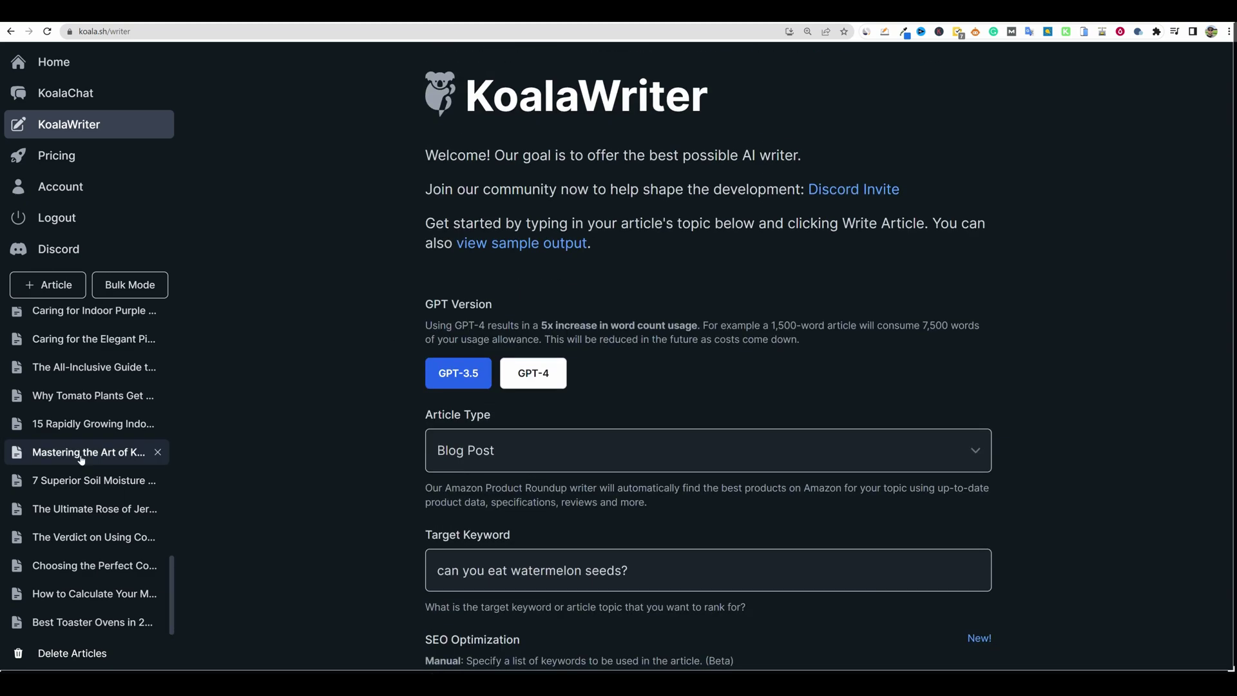
scroll(164, 451, up, 4)
mouse_move(172, 550)
mouse_down()
mouse_move(174, 315)
mouse_move(174, 619)
mouse_move(172, 550)
mouse_up()
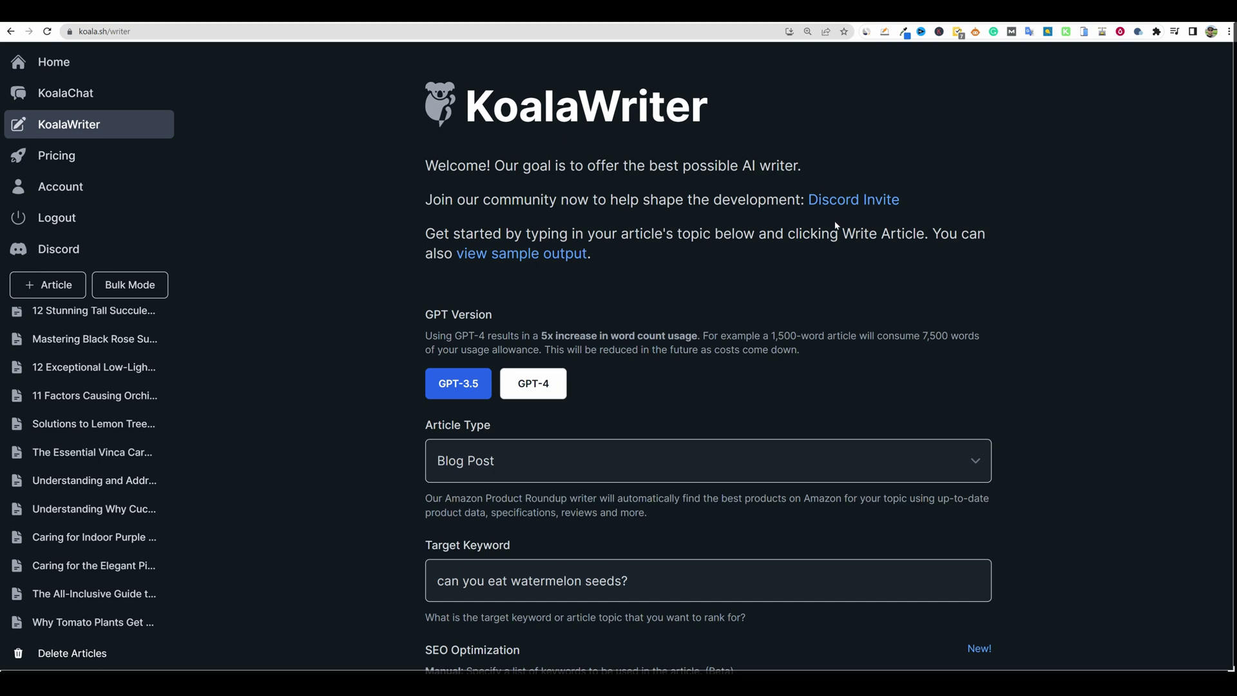
Step: Change the article type to Amazon Product Roundup and nudge the product count upward
click(530, 475)
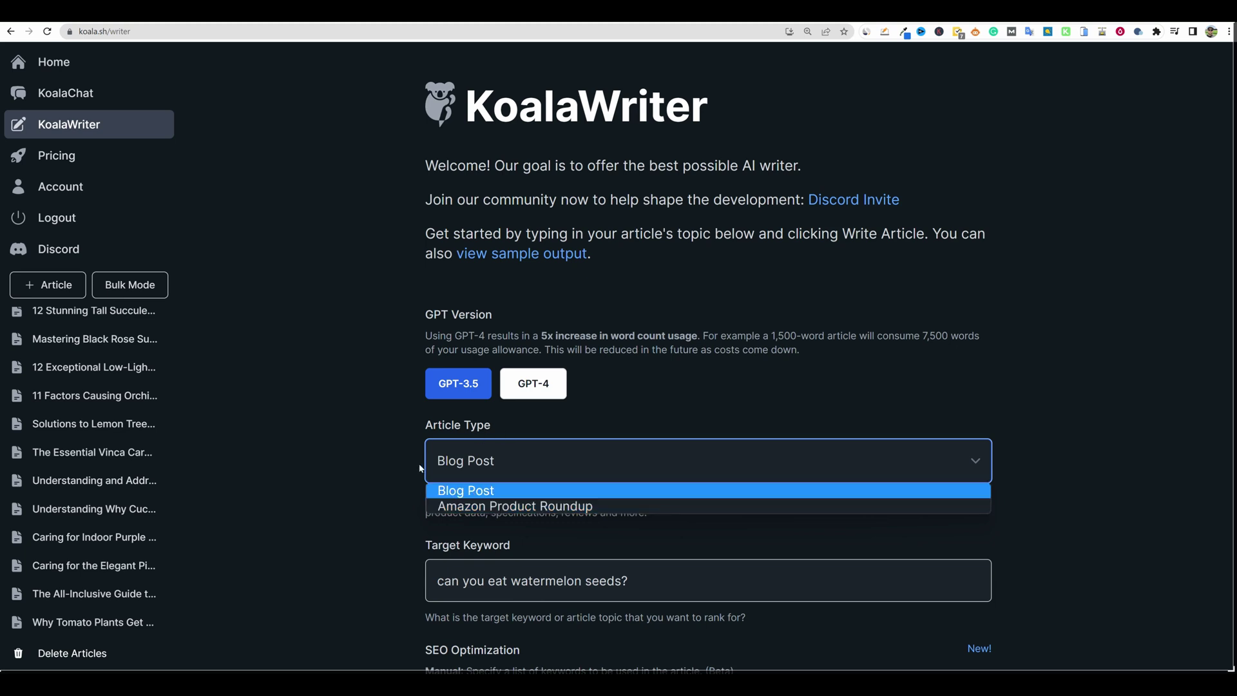
click(522, 507)
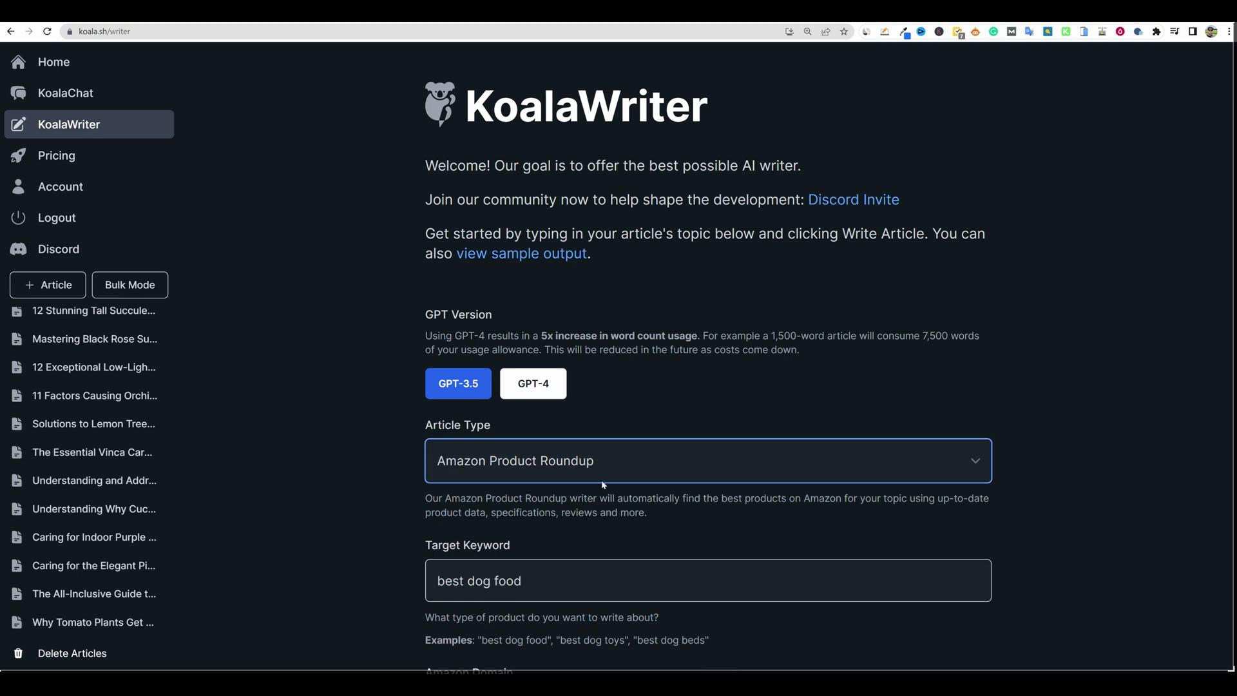
scroll(603, 485, down, 4)
click(952, 504)
click(952, 504)
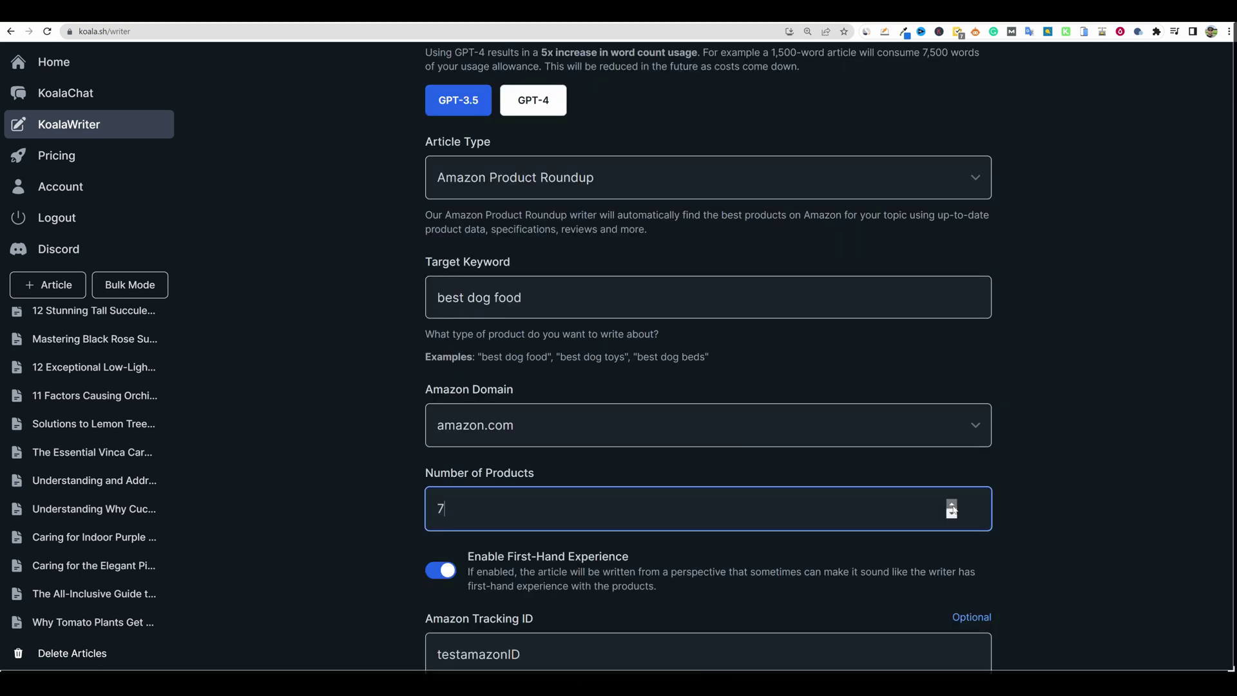
click(952, 504)
drag(952, 508, 952, 509)
Step: Replace the Number of Products value with 1 and review the roundup form
key(ctrl+a)
click(461, 509)
drag(456, 509, 421, 506)
key(BackSpace)
click(486, 514)
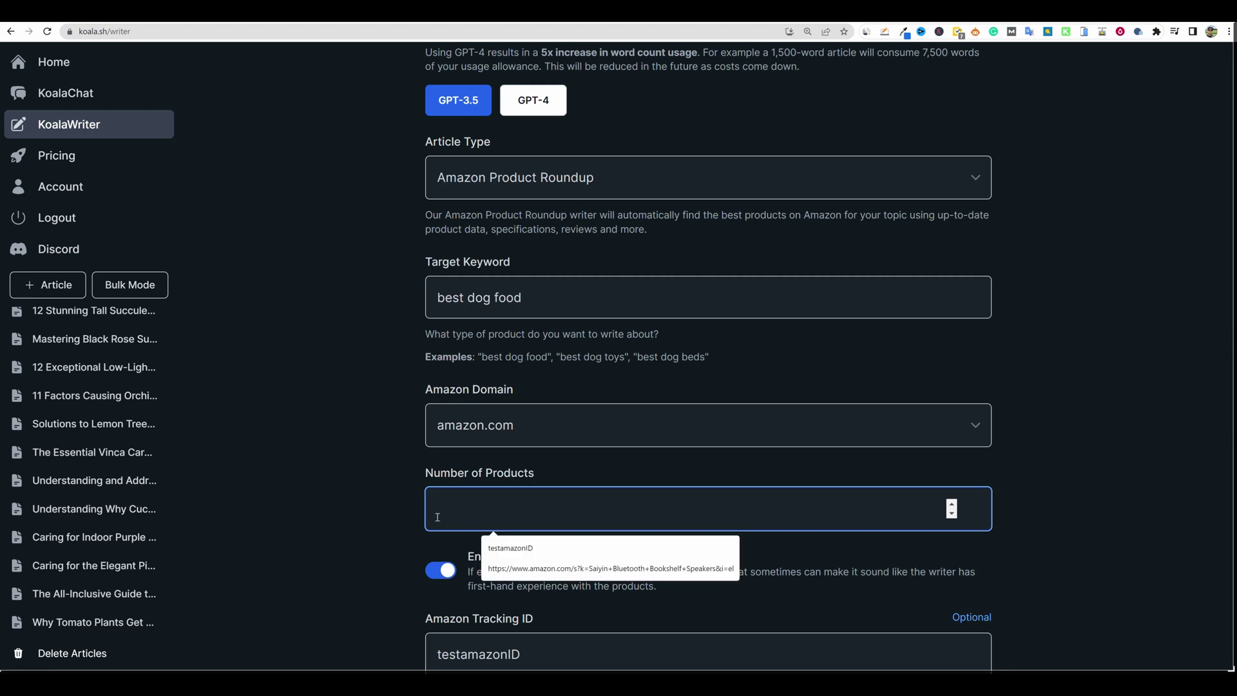
text(1)
click(409, 462)
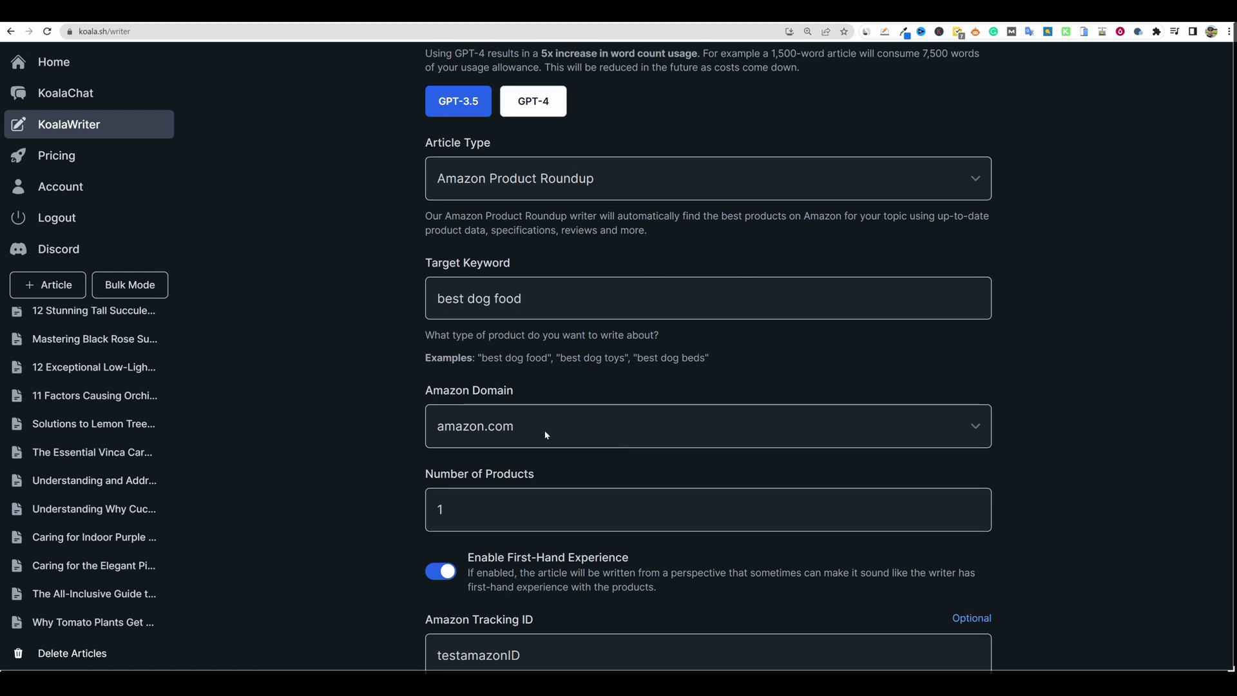
scroll(547, 430, up, 4)
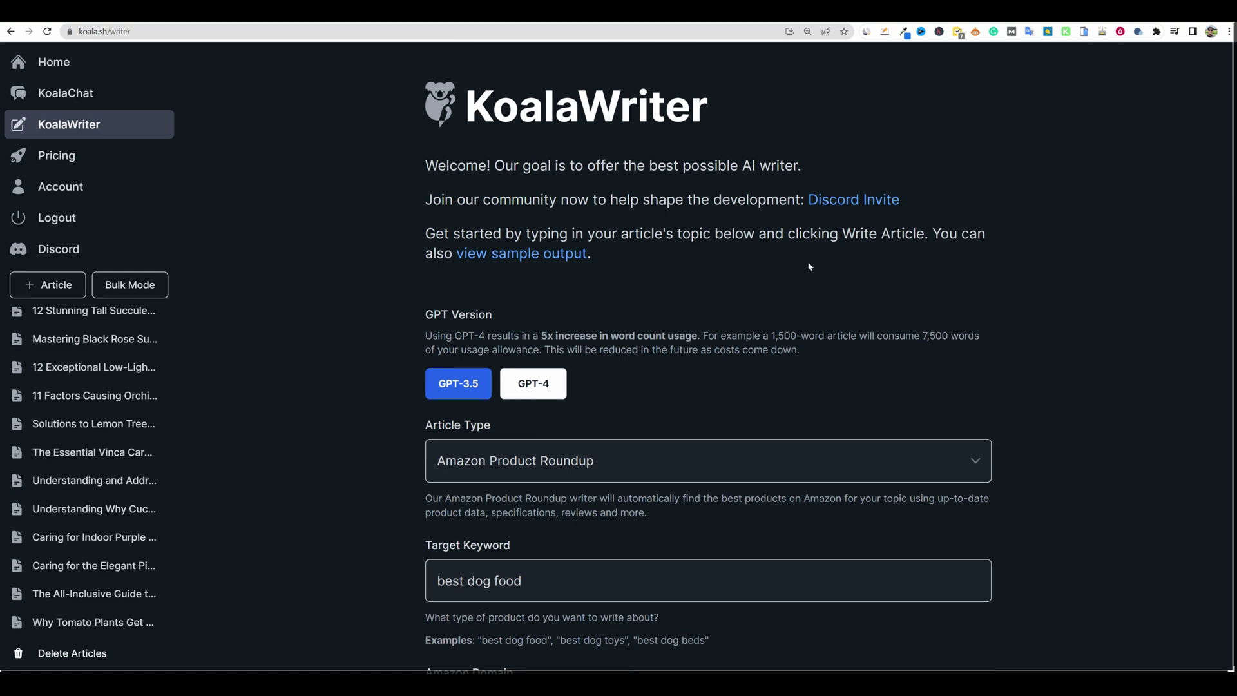
scroll(741, 494, down, 13)
scroll(807, 437, up, 5)
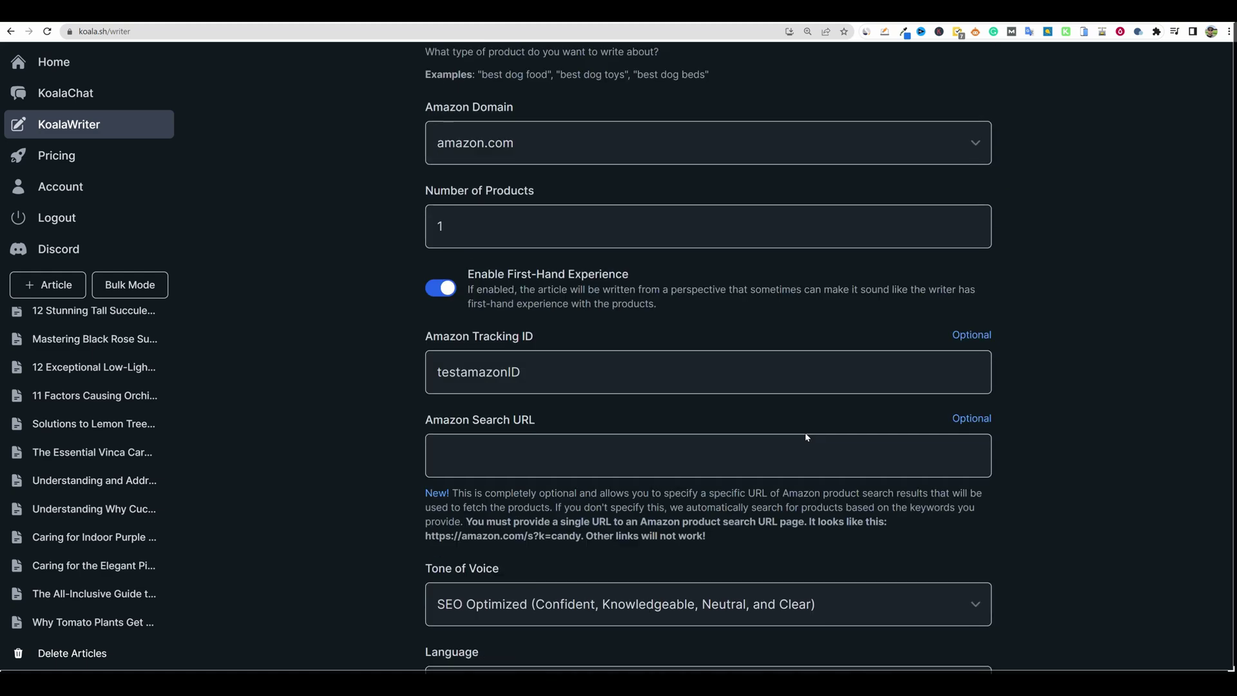
scroll(807, 437, up, 8)
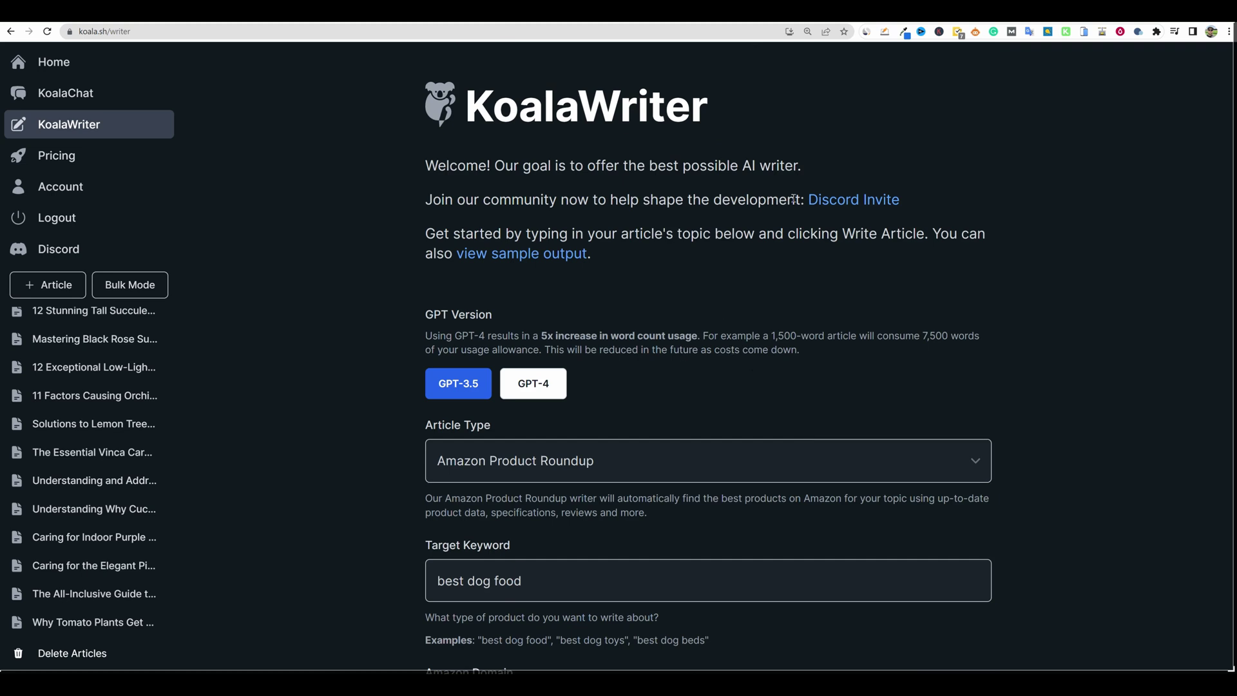
Step: Go back twice on the Amazon tab to the bookshelf speakers results
click(1024, 12)
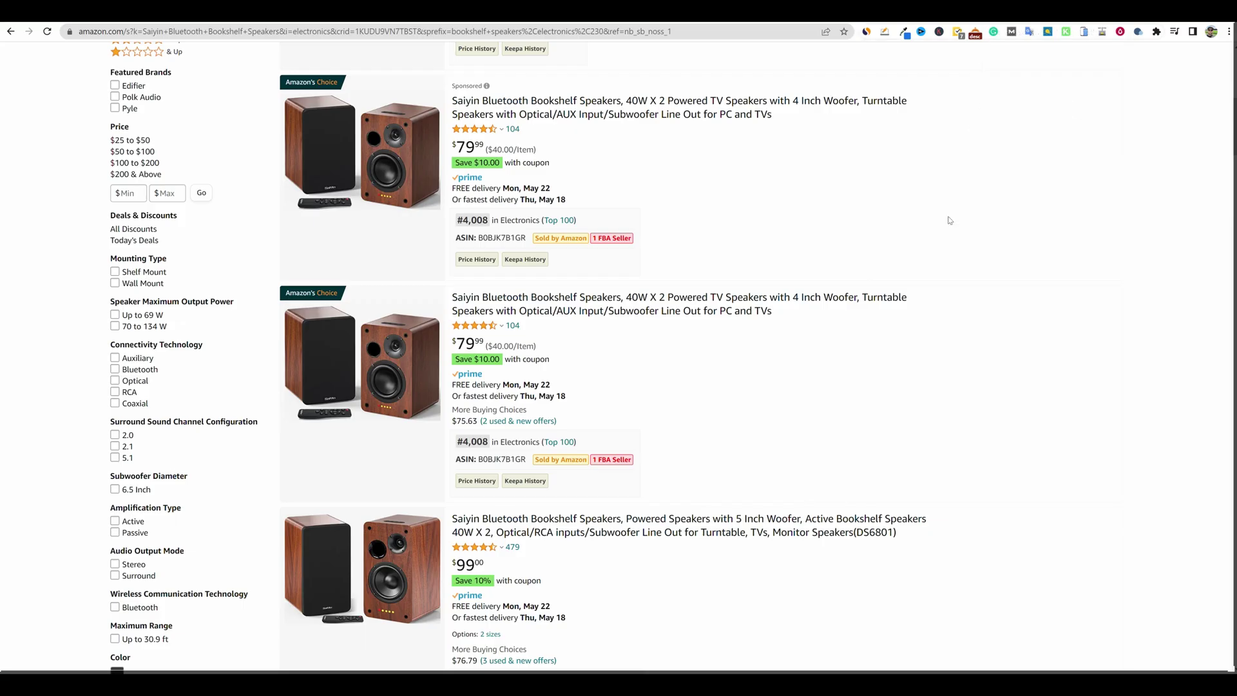
scroll(860, 263, up, 8)
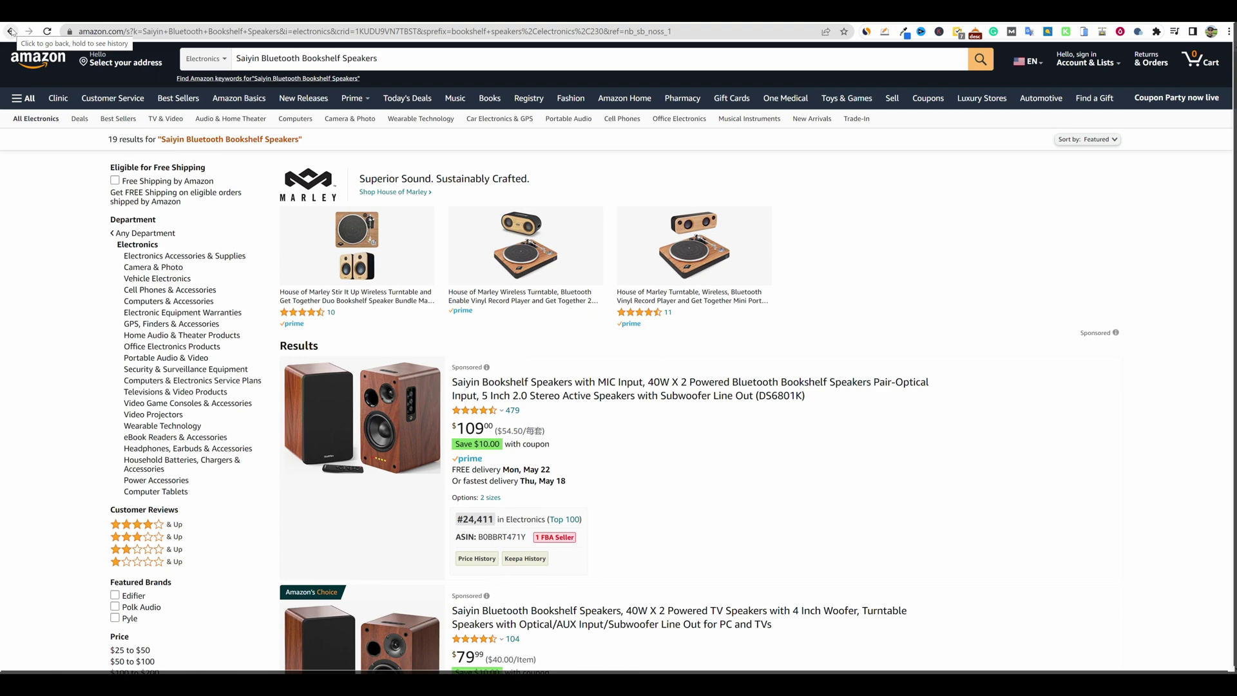
click(11, 31)
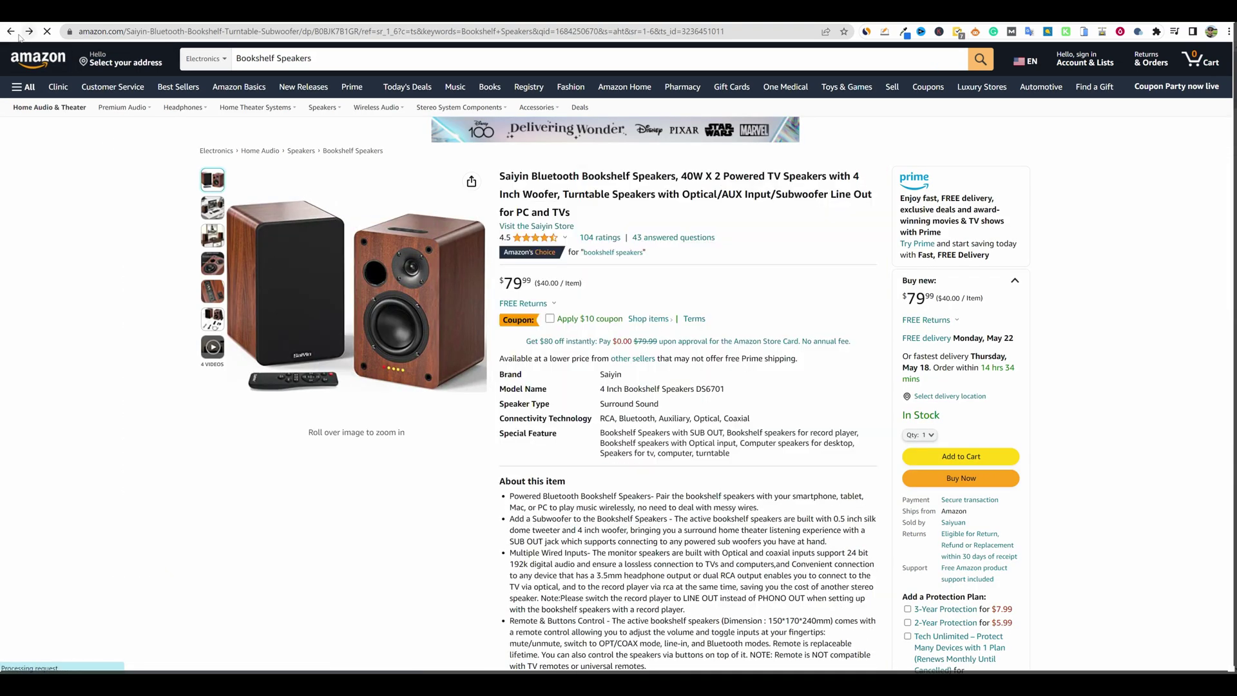
click(11, 31)
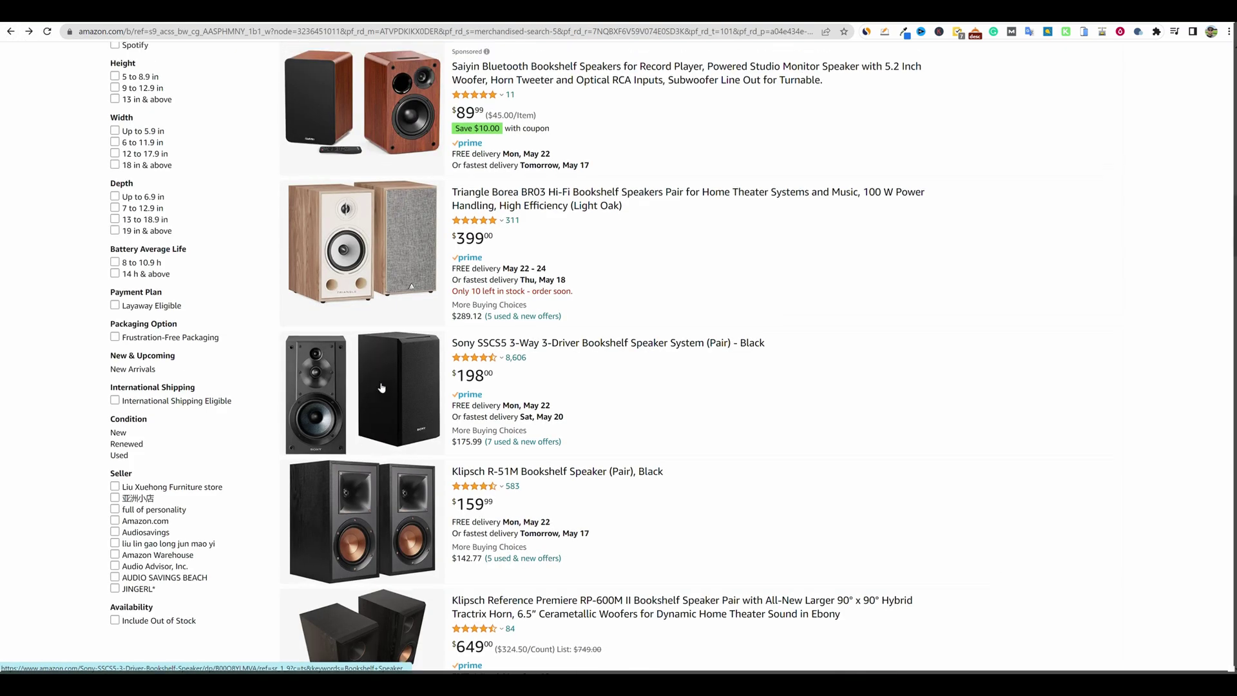
Step: Find the Klipsch R-41M listing in the results and open its product page
scroll(784, 290, up, 6)
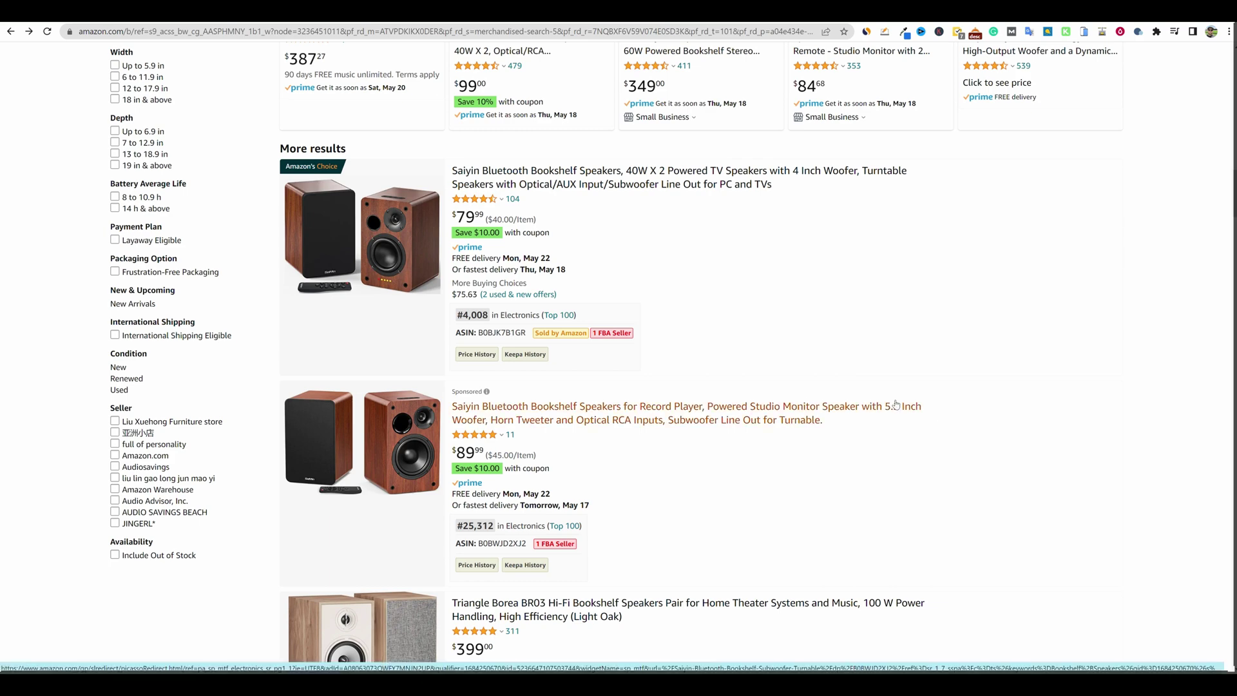
scroll(809, 404, up, 3)
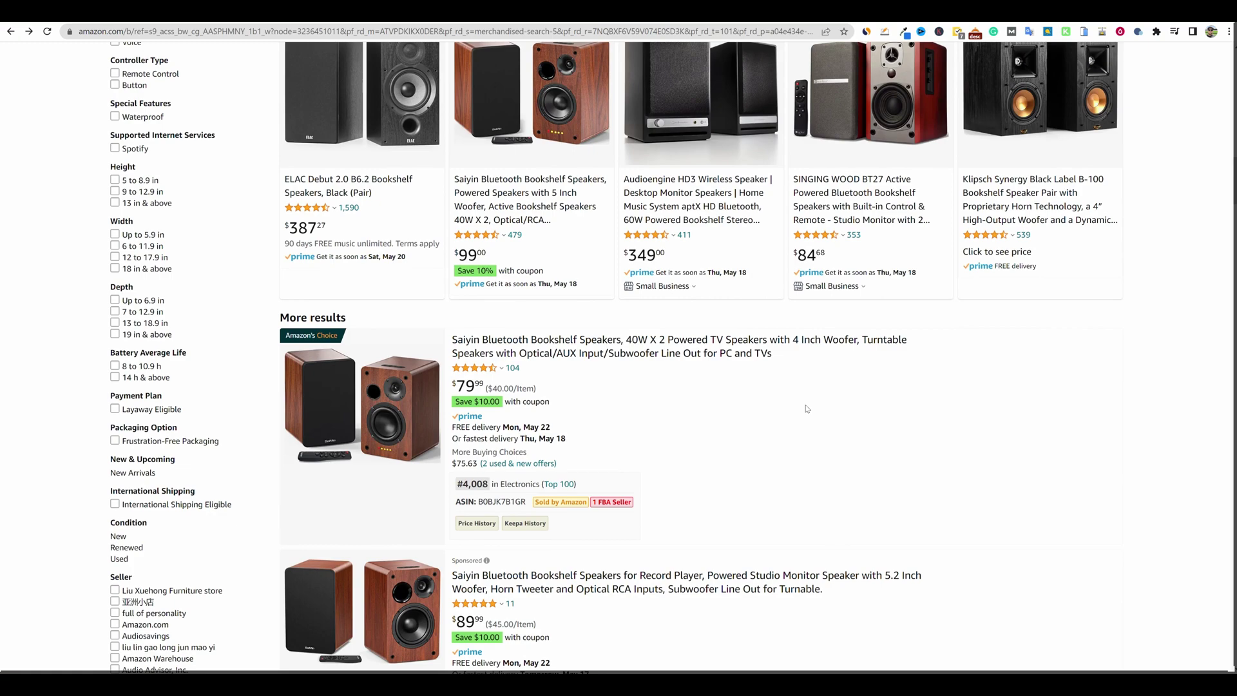
scroll(807, 408, up, 4)
scroll(782, 452, down, 3)
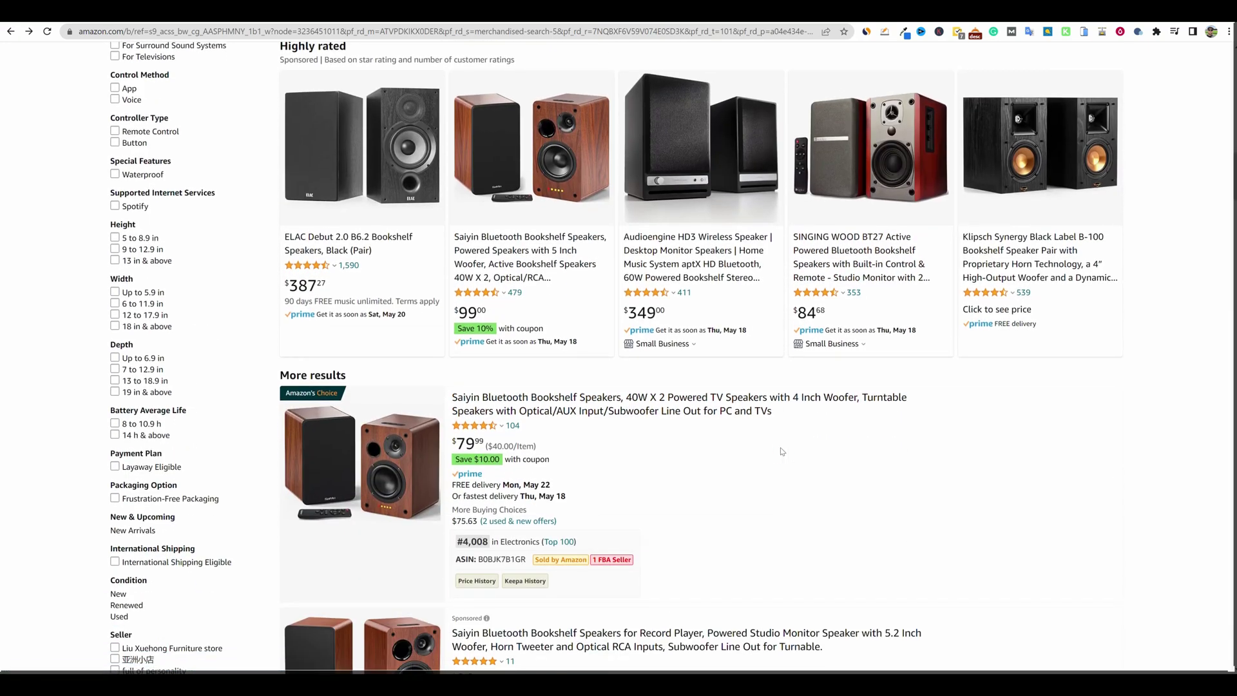
scroll(687, 475, up, 20)
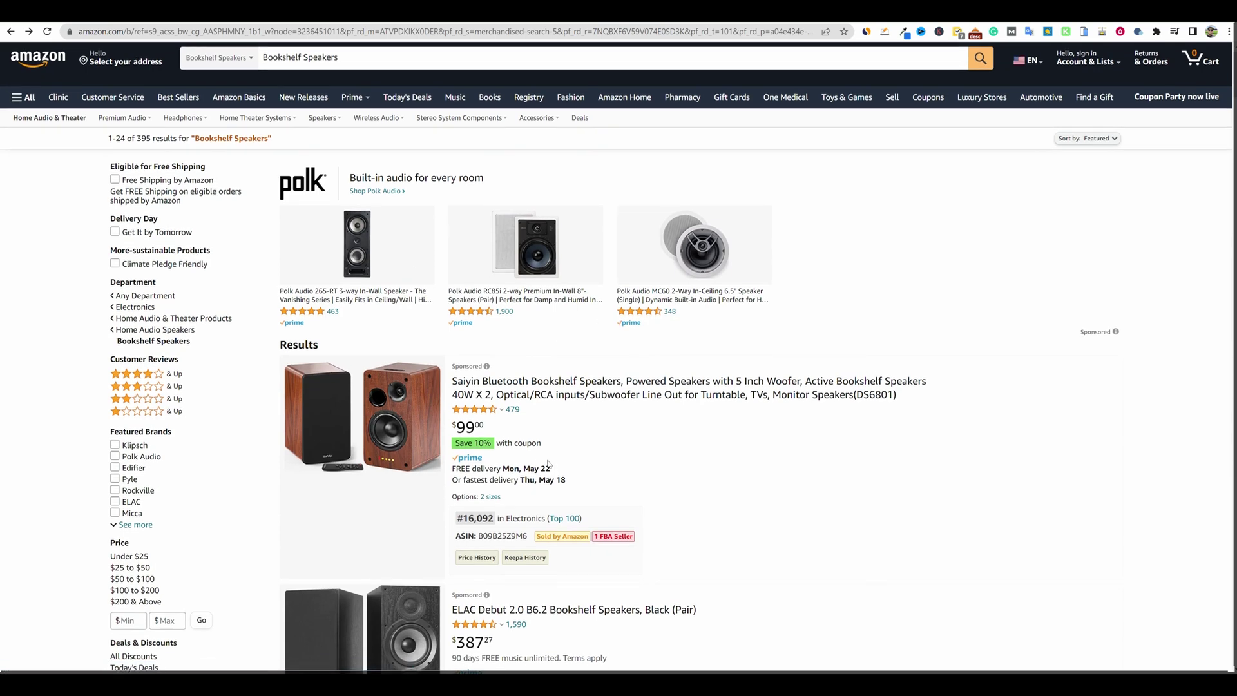
scroll(548, 463, down, 3)
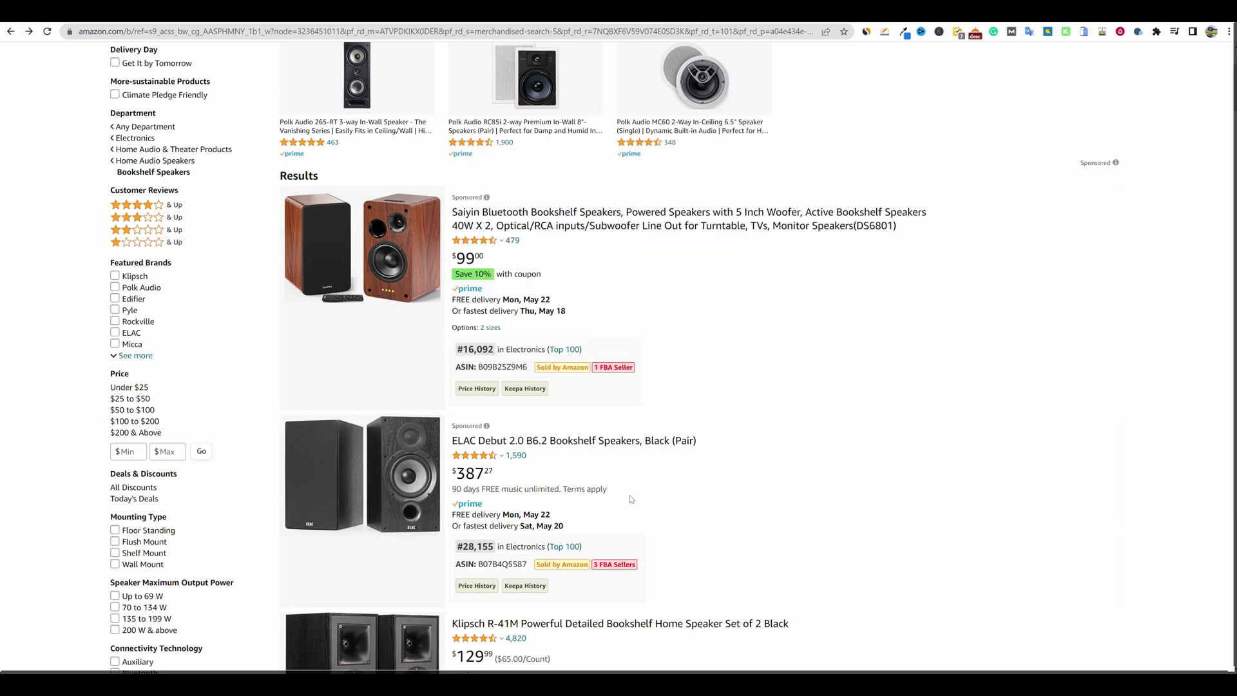
scroll(635, 496, down, 2)
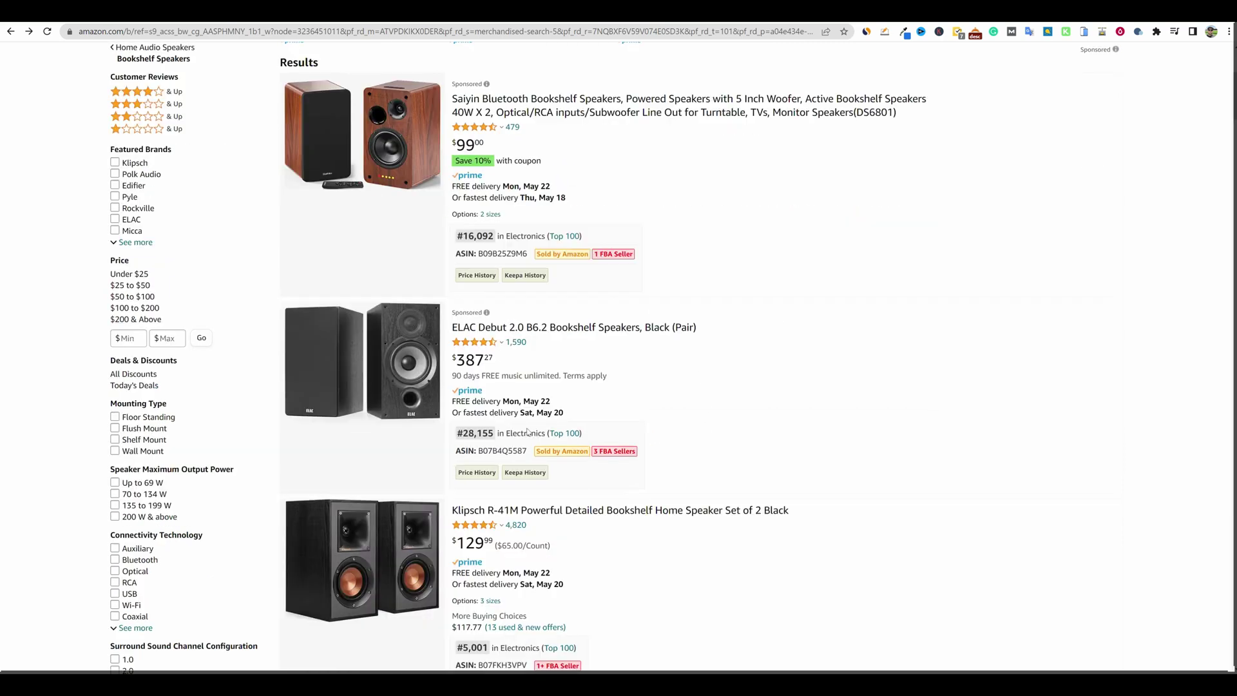
scroll(528, 432, down, 5)
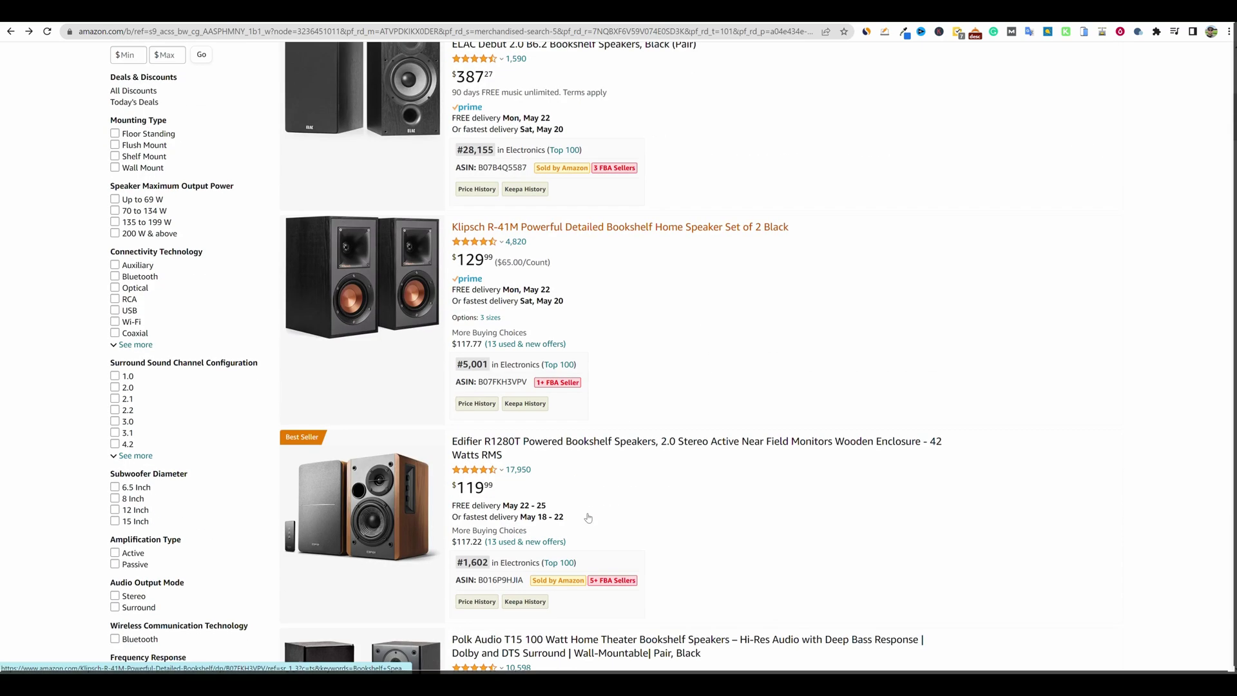
click(514, 249)
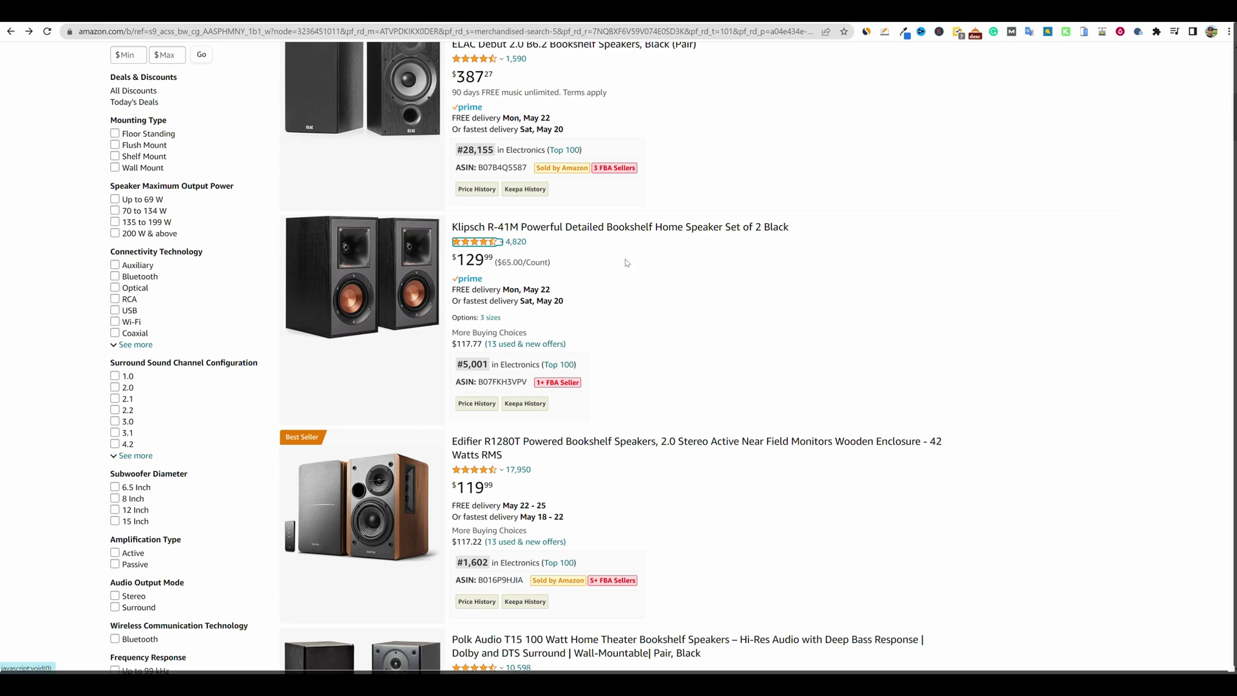
drag(453, 227, 567, 257)
click(701, 231)
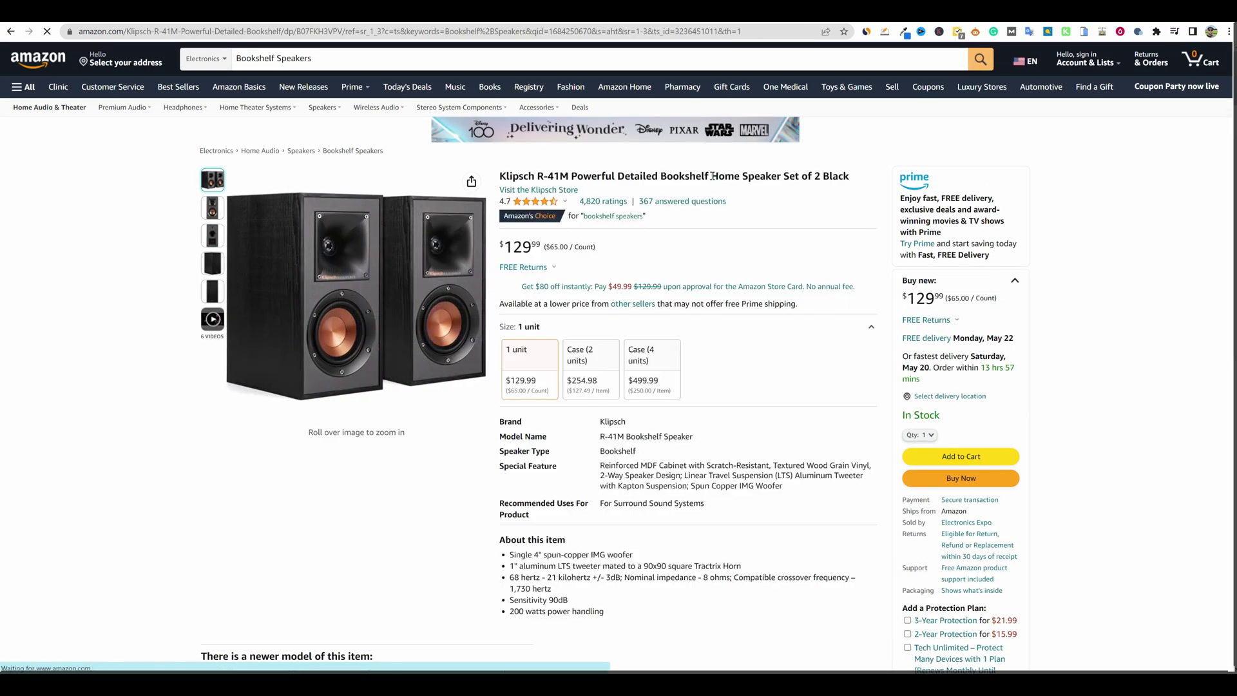
Step: Google the Klipsch R-41M product title with 'review' appended
drag(496, 185, 782, 191)
right_click(781, 194)
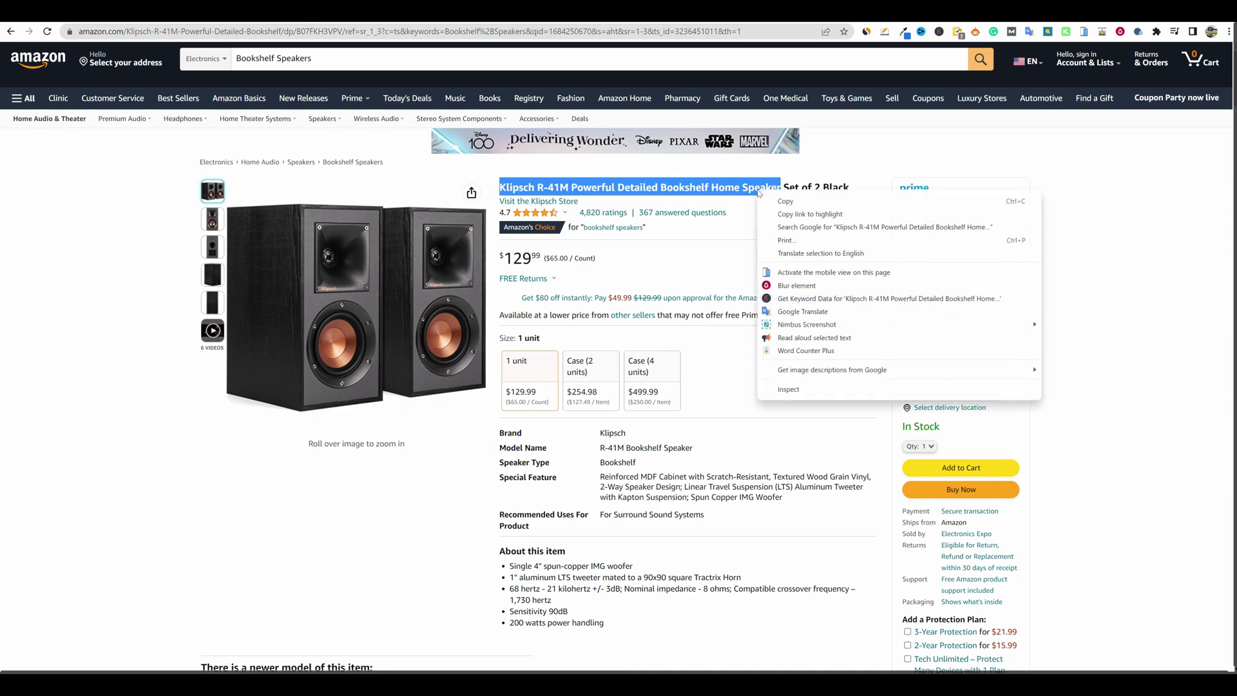
click(799, 228)
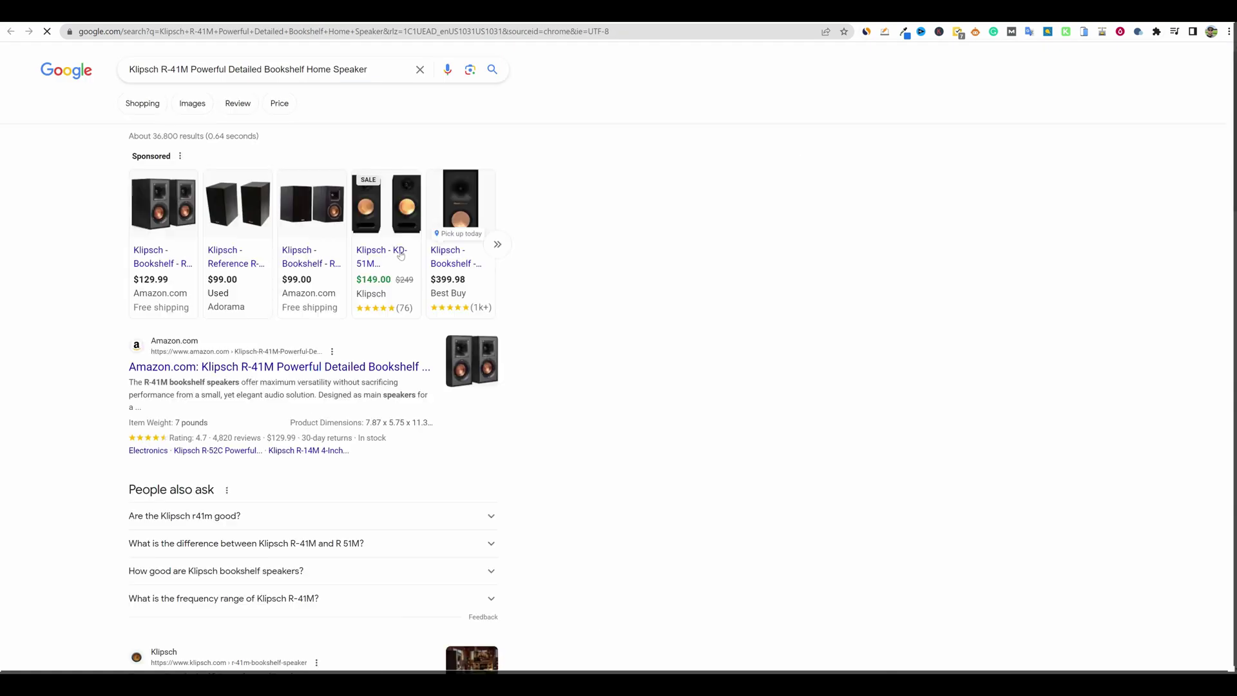
click(392, 69)
text(review)
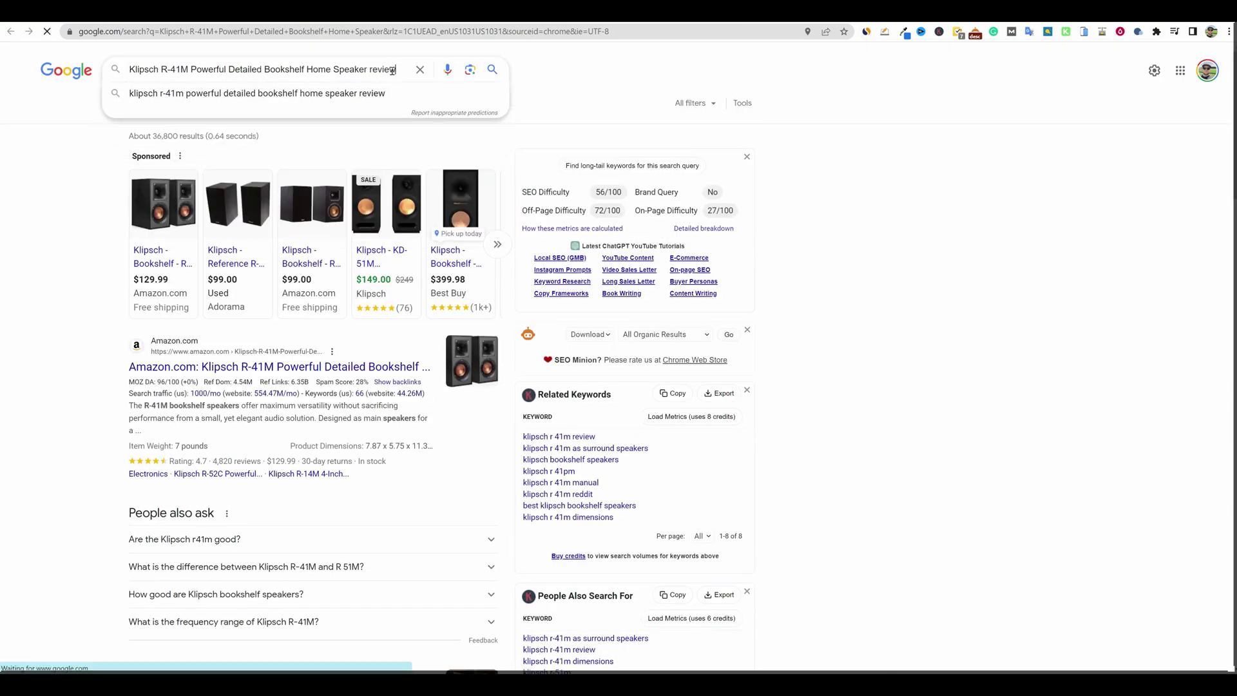
key(Return)
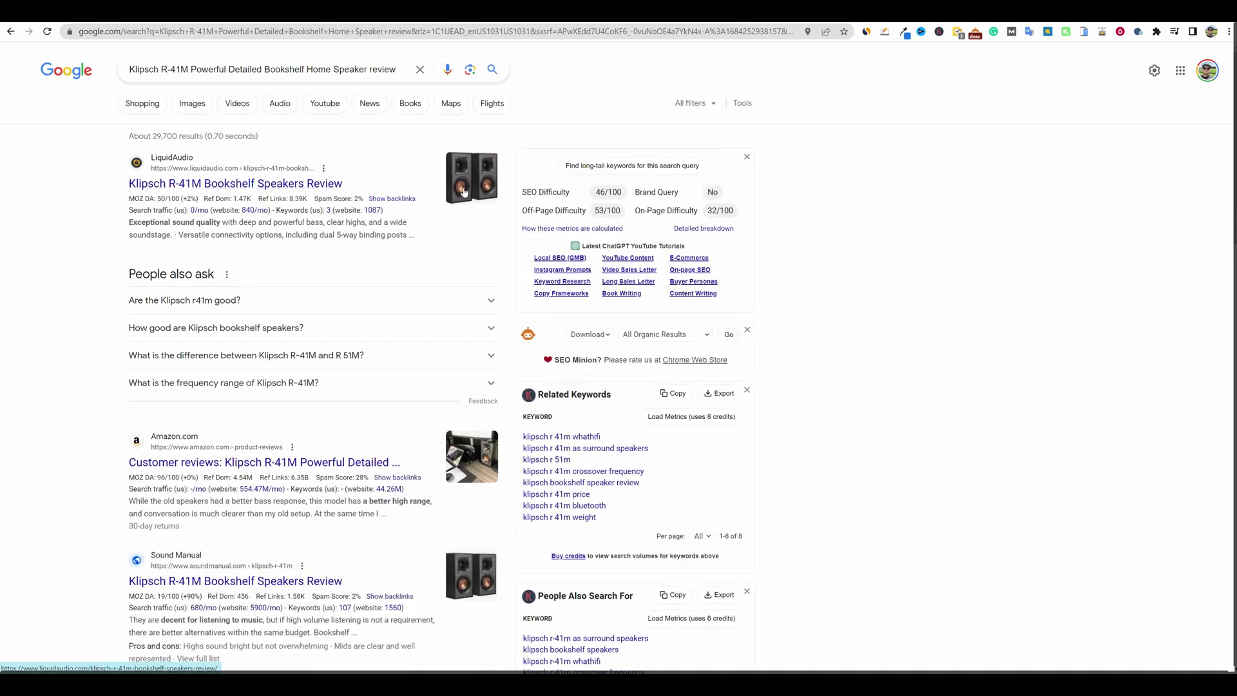
Step: Read through LiquidAudio's Klipsch R-41M review, including its pros and cons
click(298, 184)
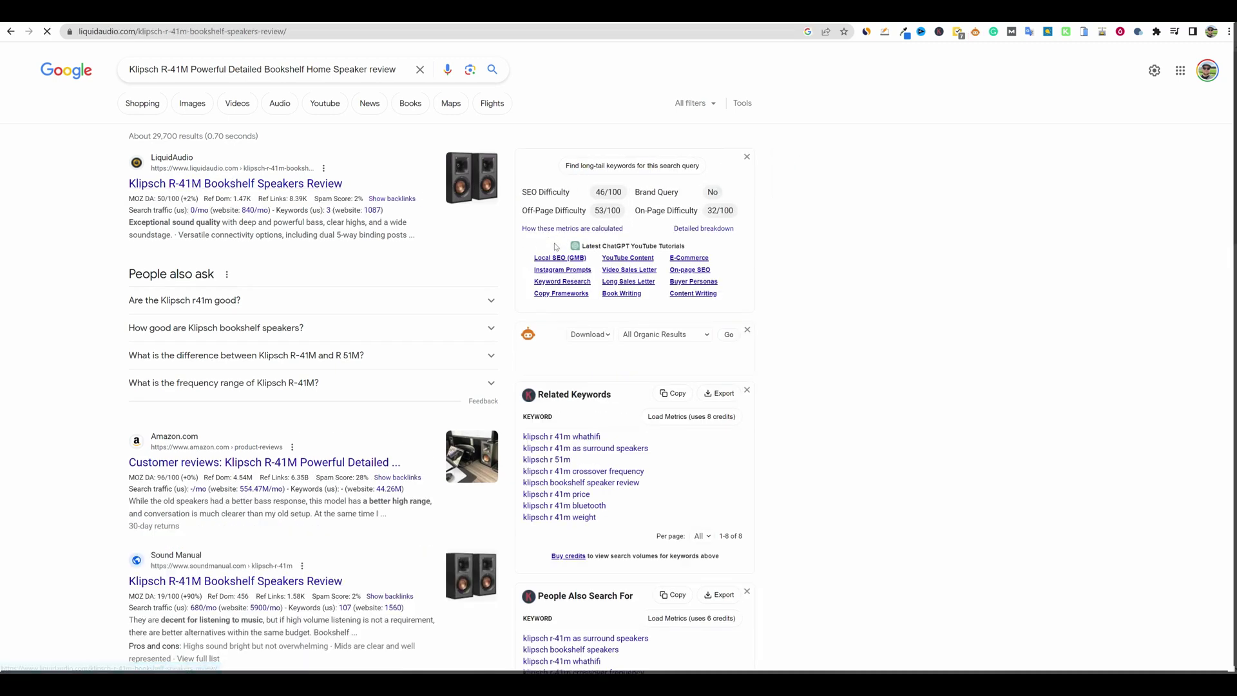
scroll(570, 410, down, 12)
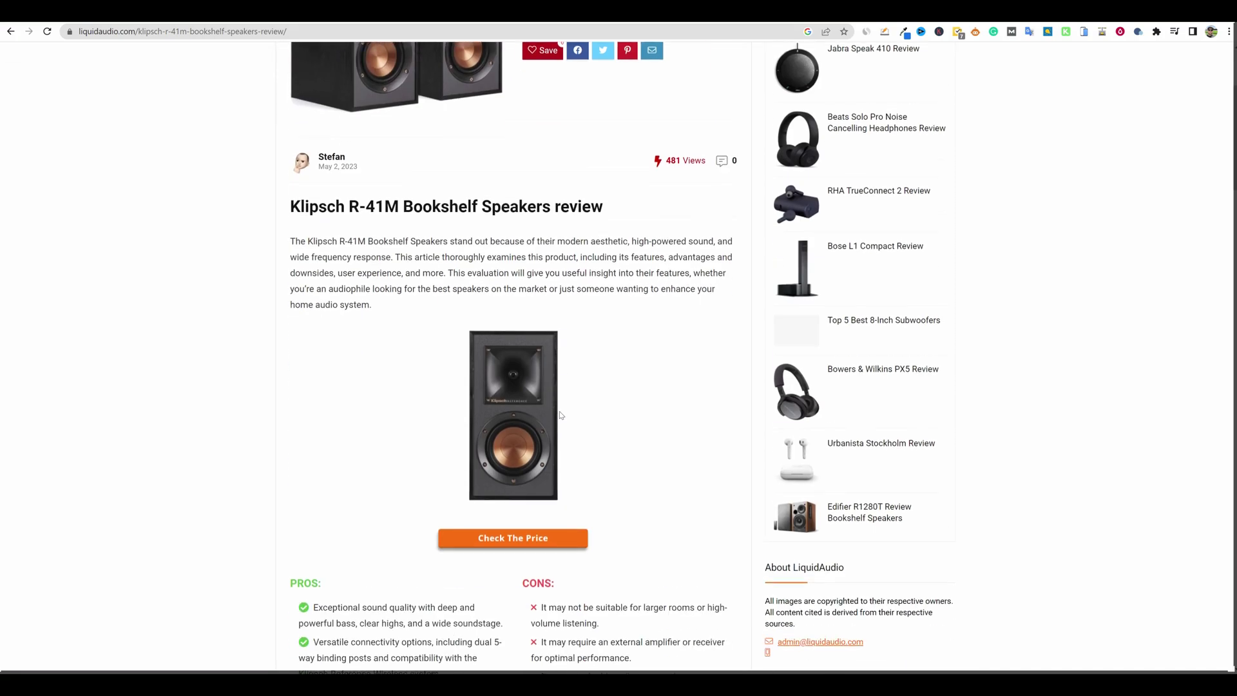
scroll(613, 410, down, 15)
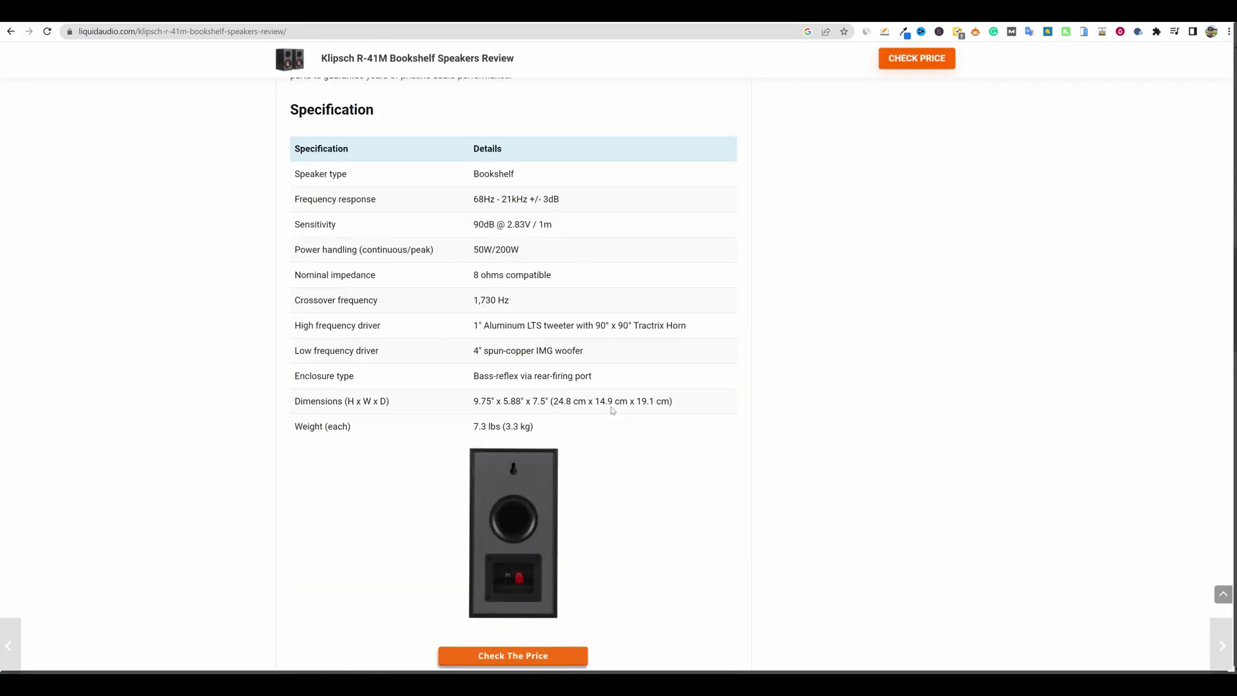
scroll(695, 417, down, 20)
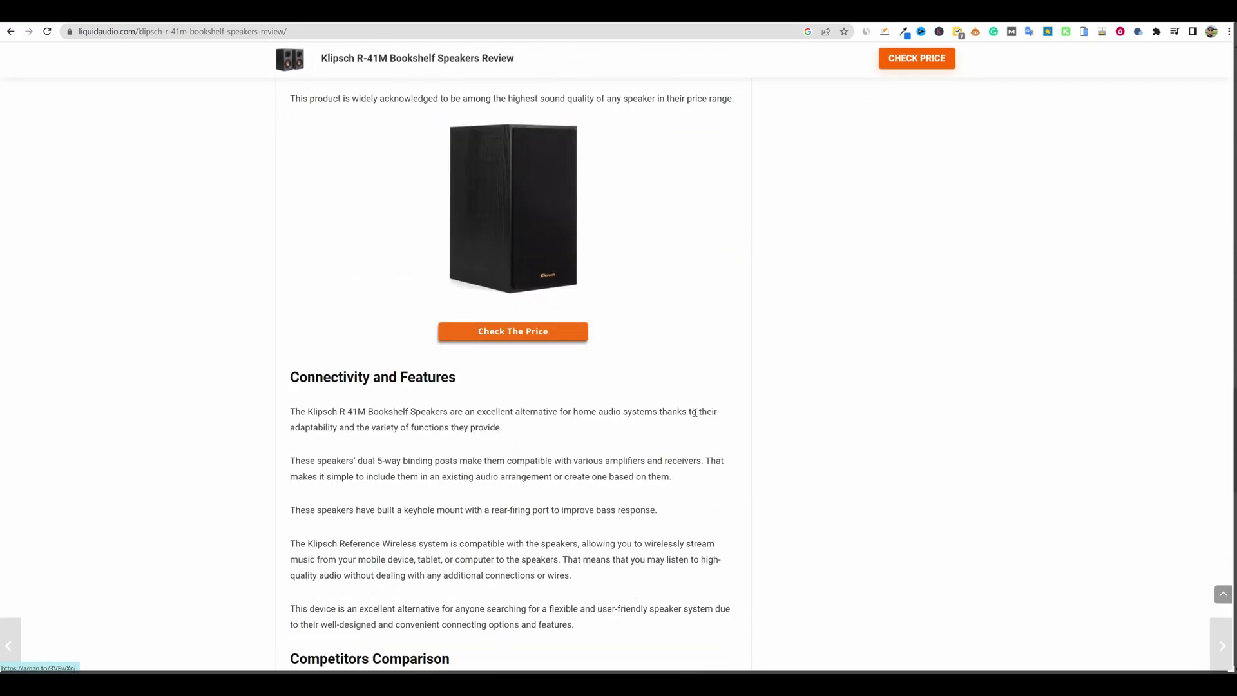
scroll(695, 417, up, 20)
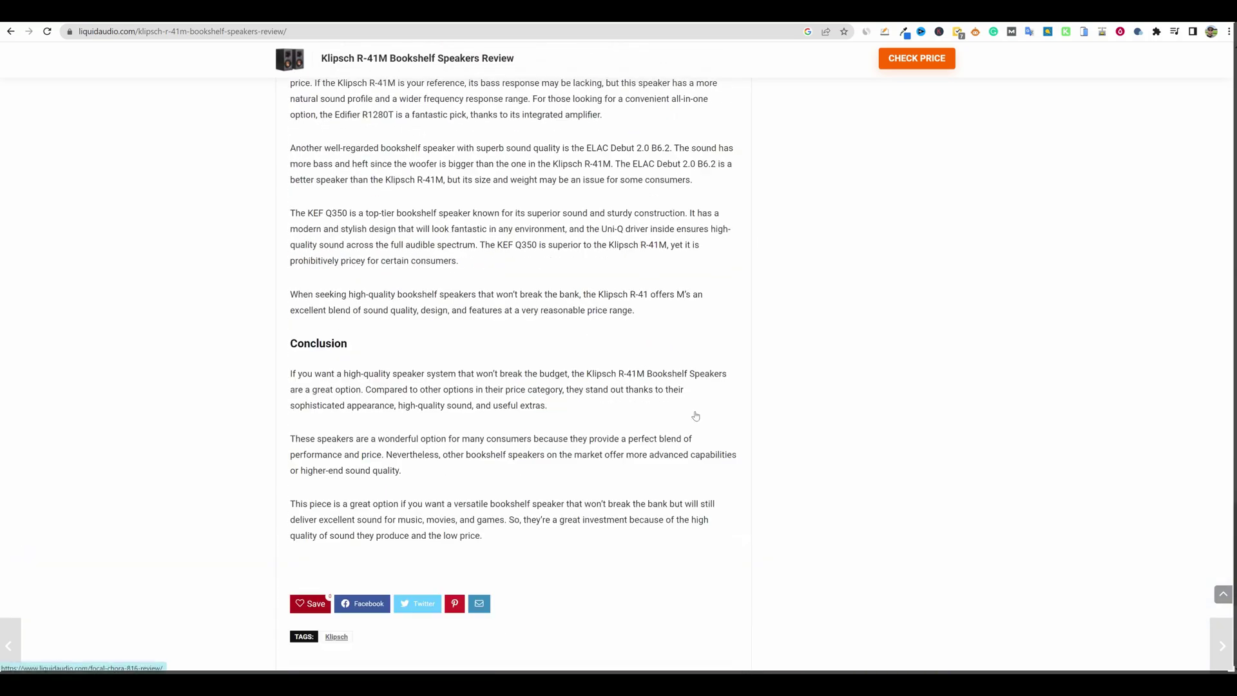
scroll(696, 417, up, 15)
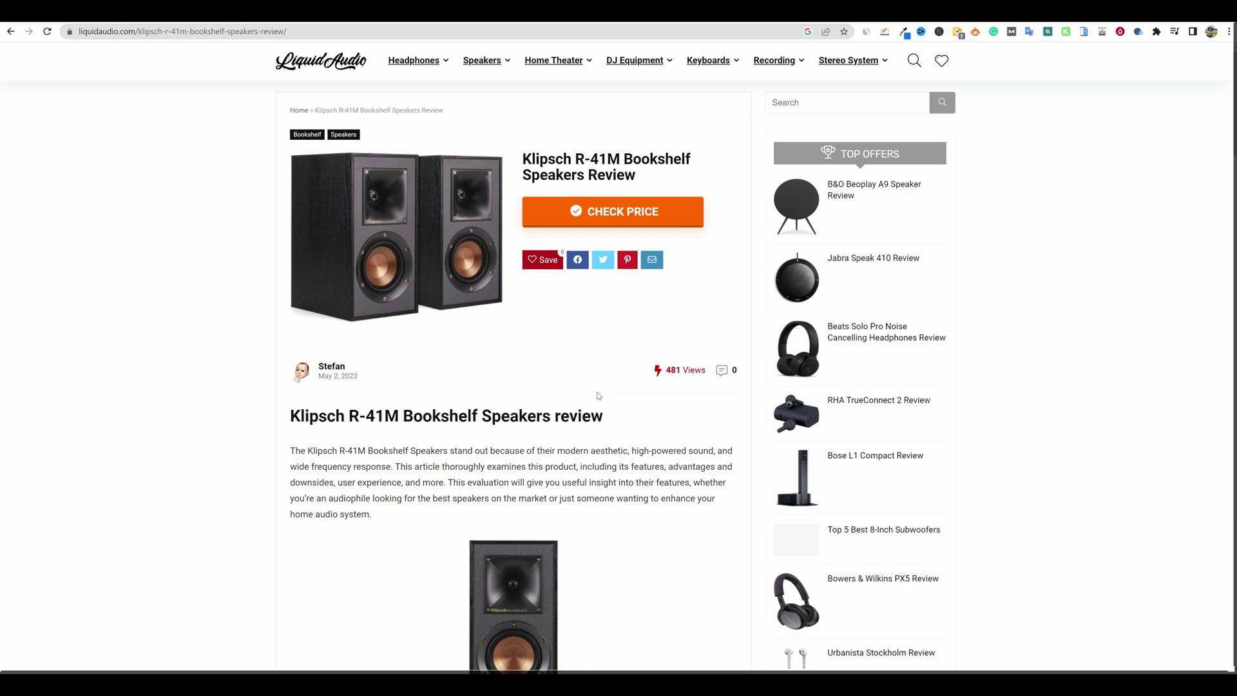
scroll(599, 396, down, 3)
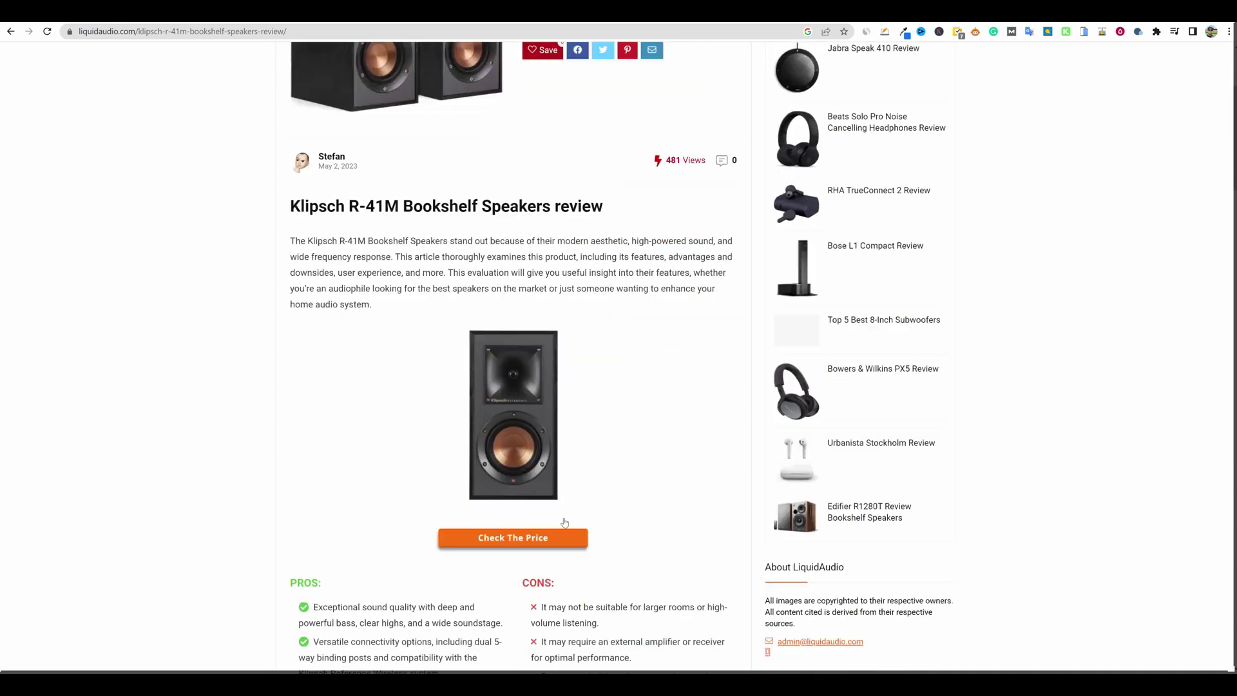
scroll(565, 522, down, 3)
scroll(613, 524, up, 5)
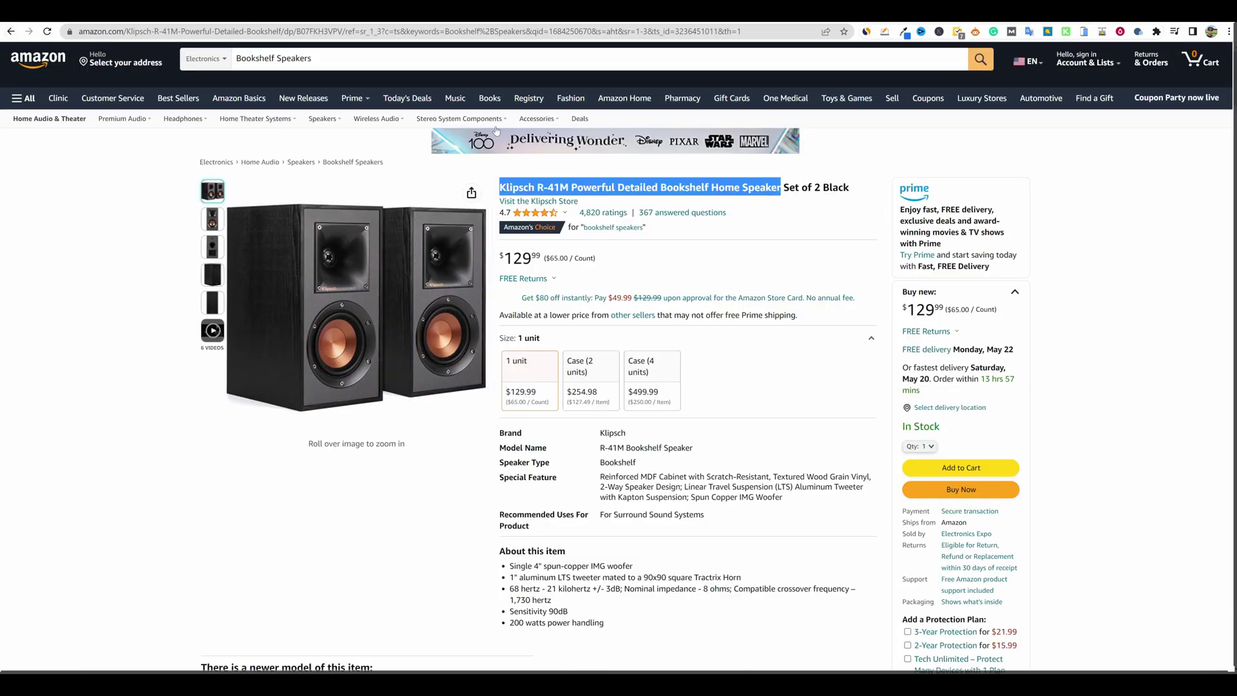
Step: Select the Klipsch page address and change the Target Keyword to 'best speaker'
click(490, 32)
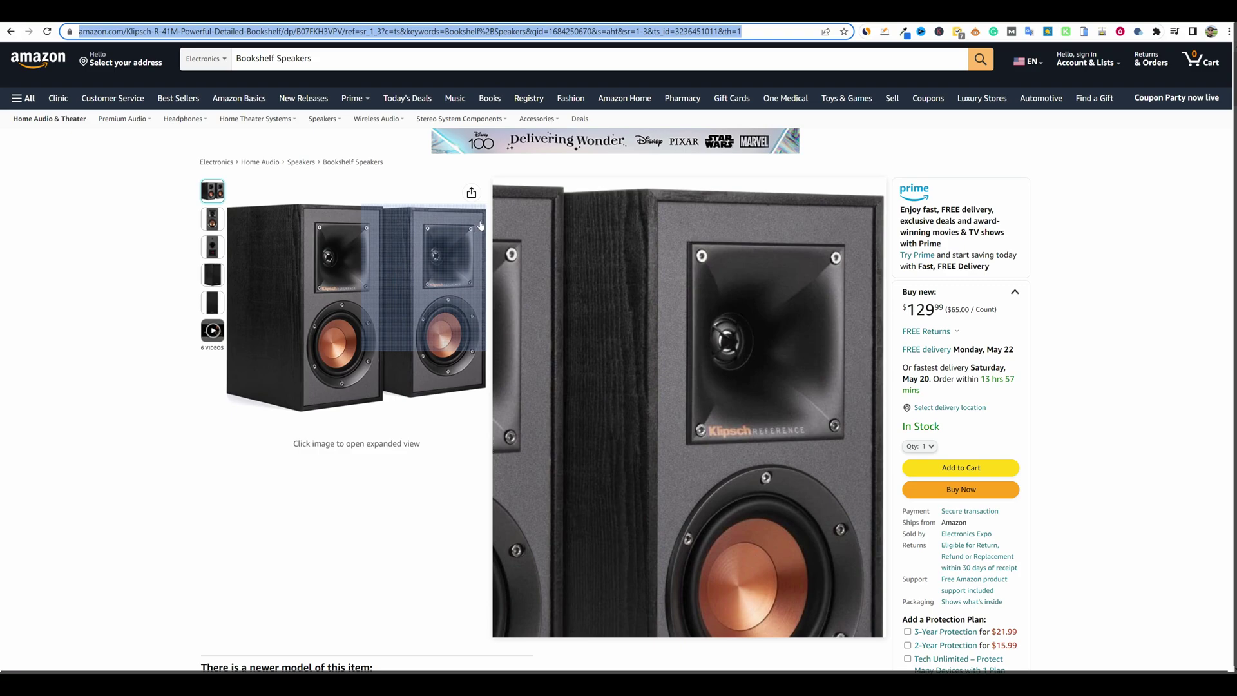
key(ctrl+Tab)
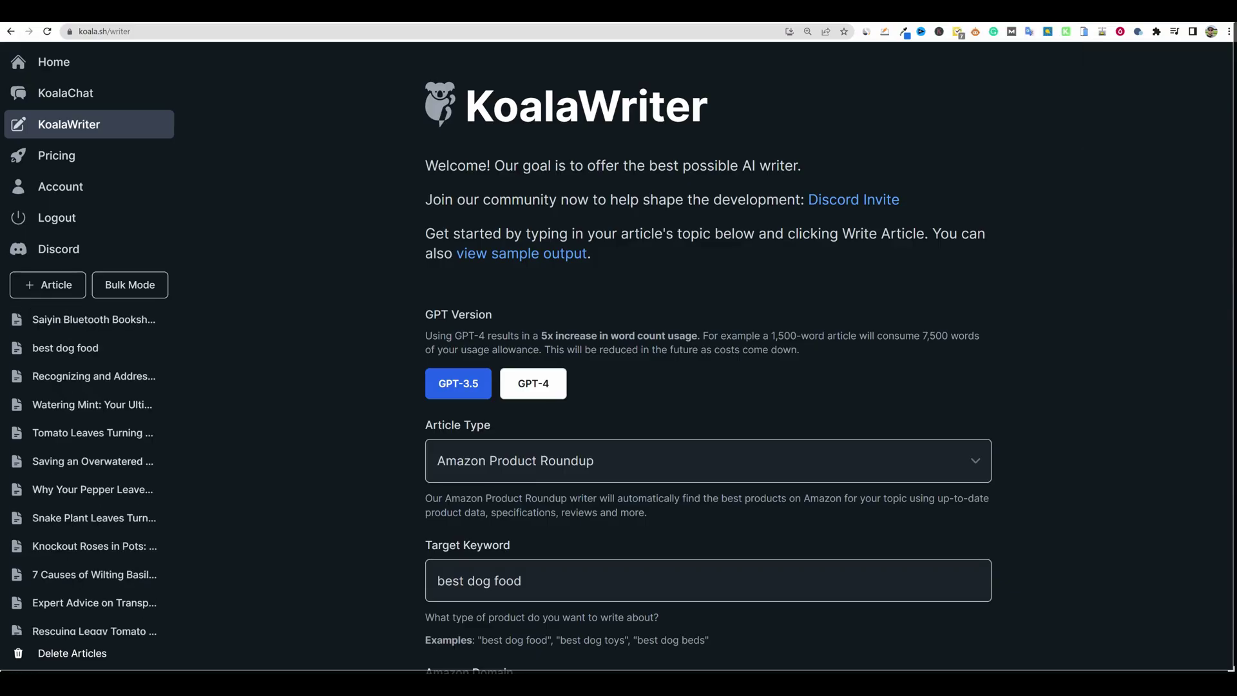
scroll(580, 487, down, 3)
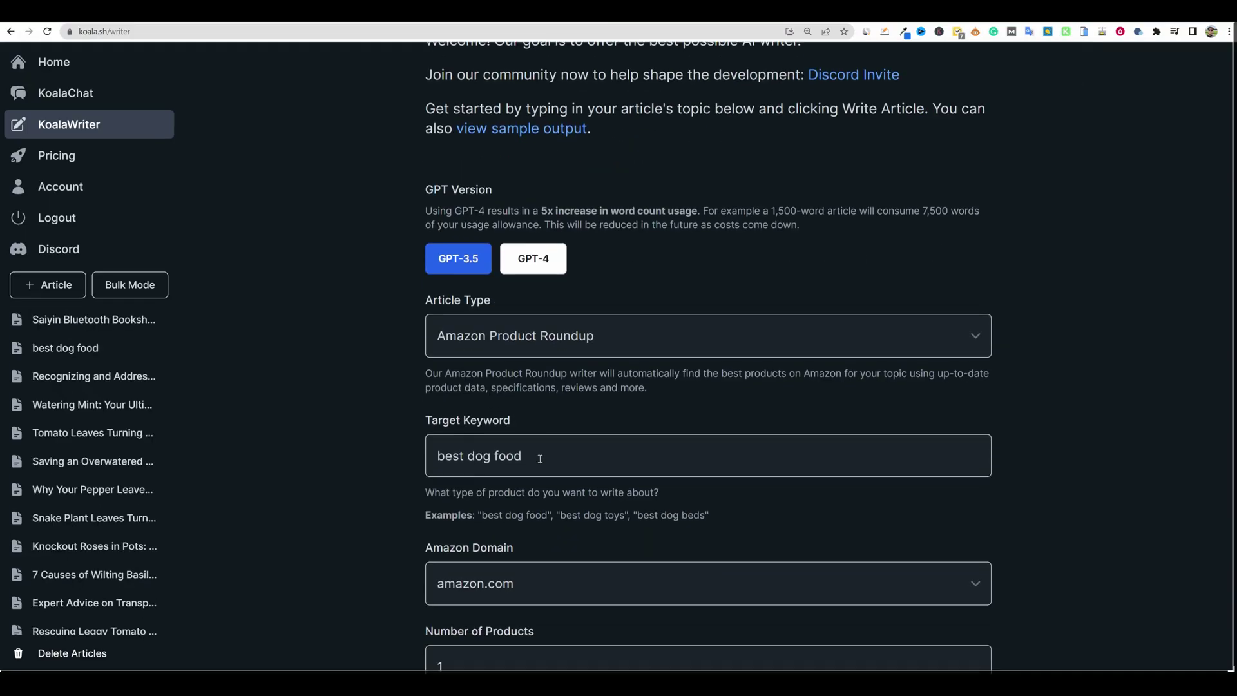
triple_click(561, 416)
text(best speaker)
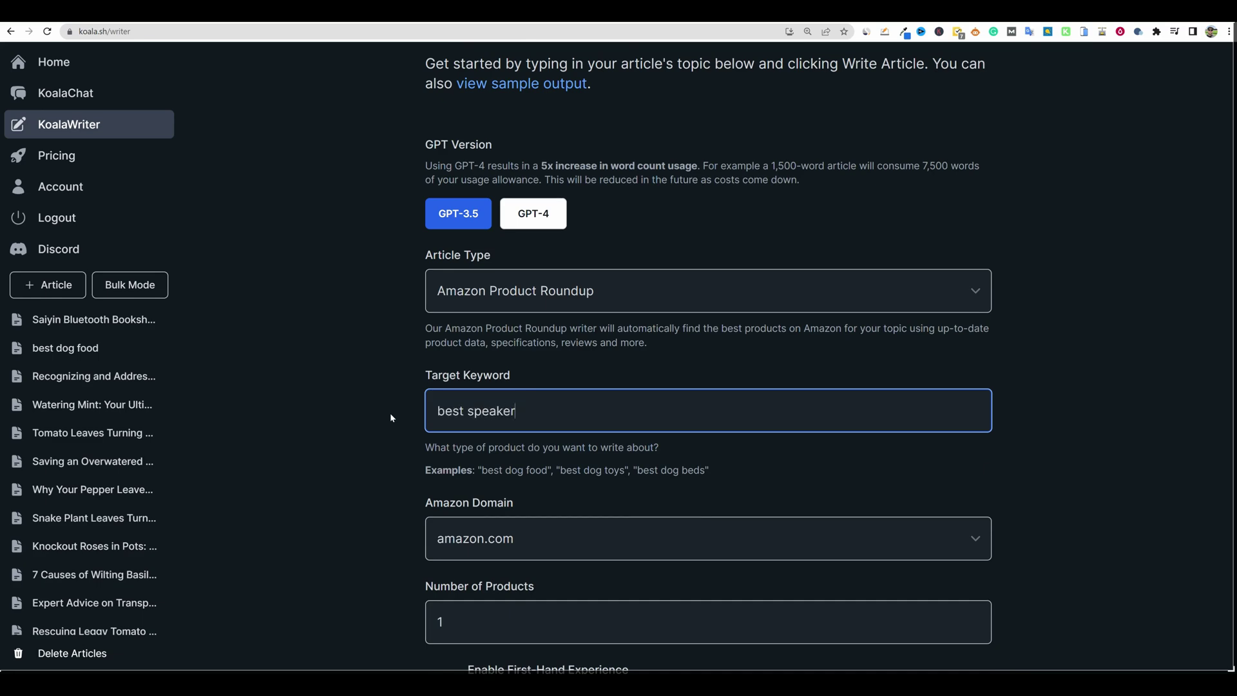
Step: Paste the Klipsch product link as the Amazon Search URL and submit Create Article
scroll(390, 418, down, 5)
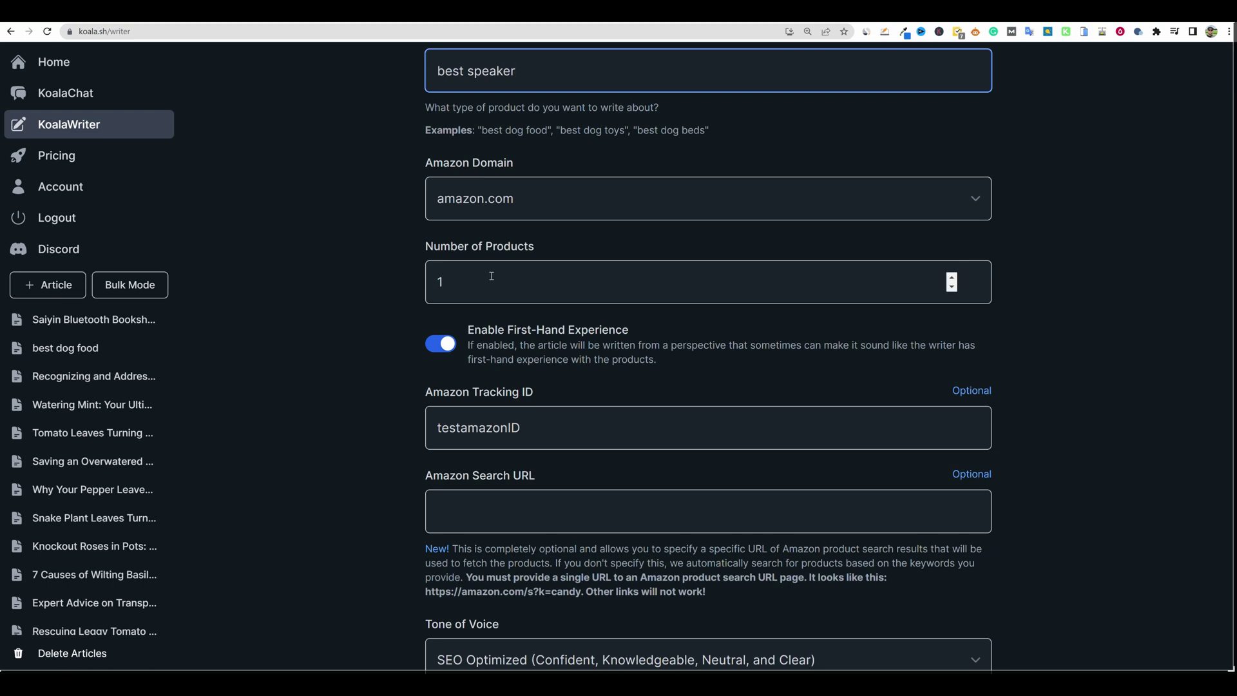
click(494, 519)
key(ctrl+v)
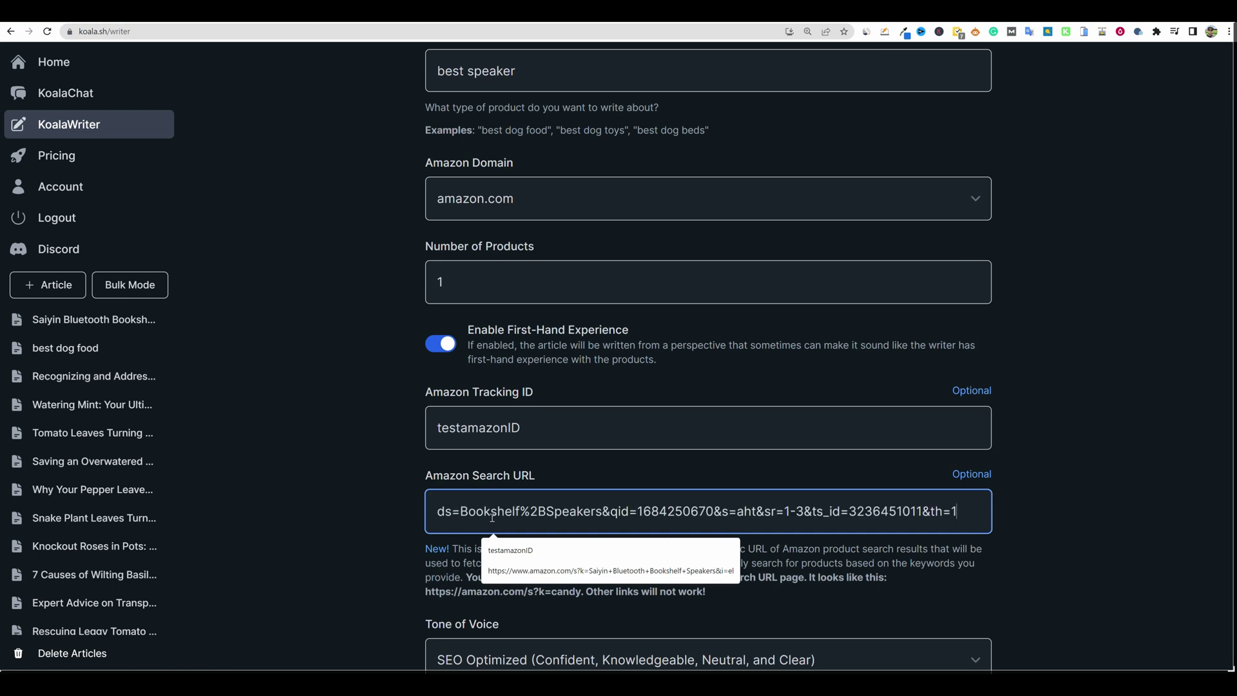
click(1065, 505)
scroll(1065, 505, down, 5)
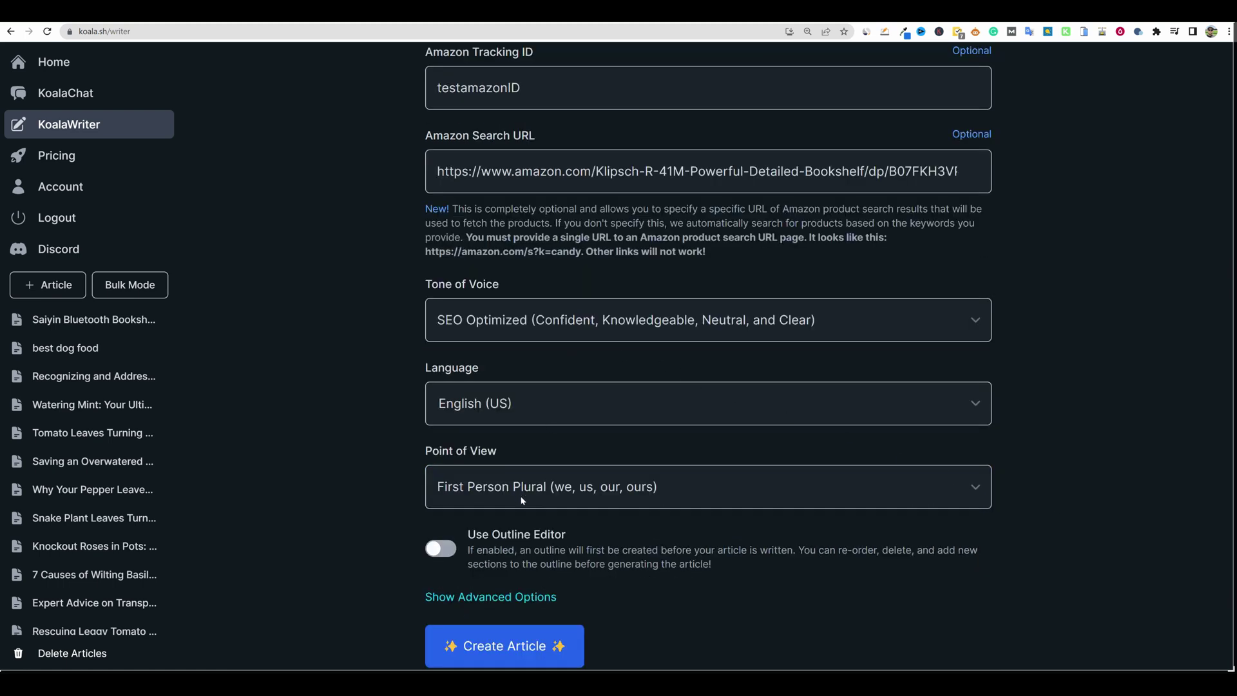
scroll(522, 501, down, 1)
click(527, 582)
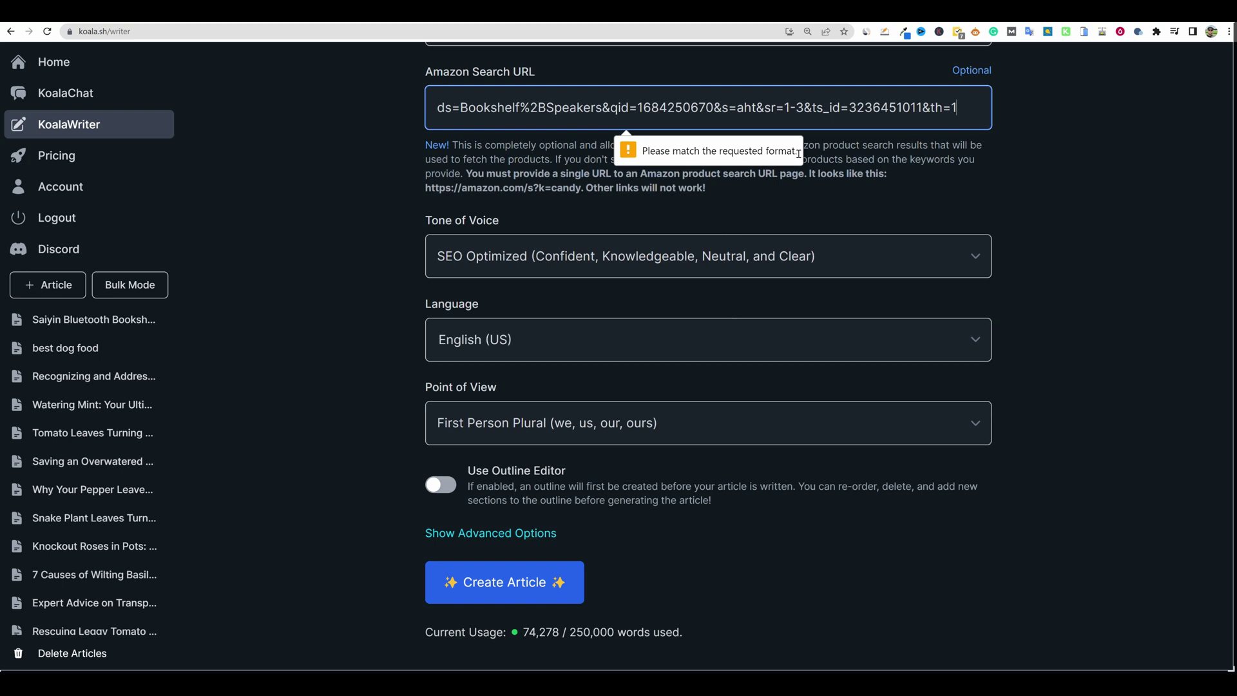
Step: Delete the rejected product link from the Amazon Search URL field
scroll(696, 346, up, 3)
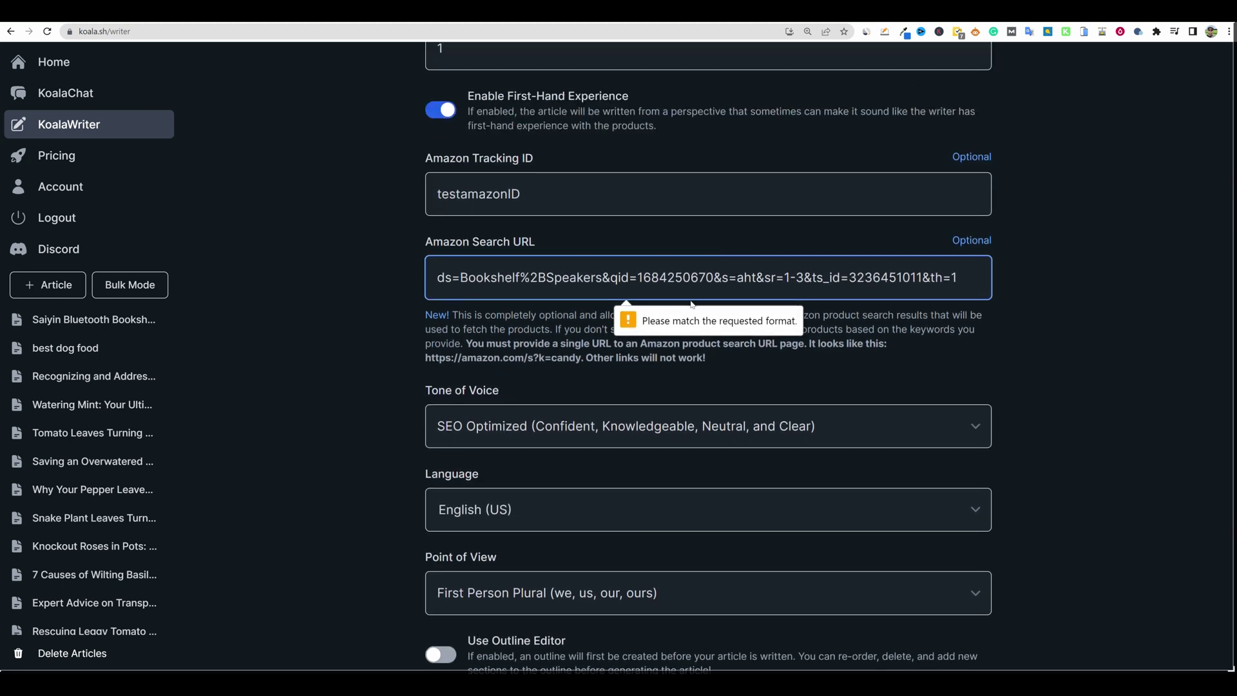
drag(965, 277, 387, 277)
click(1033, 283)
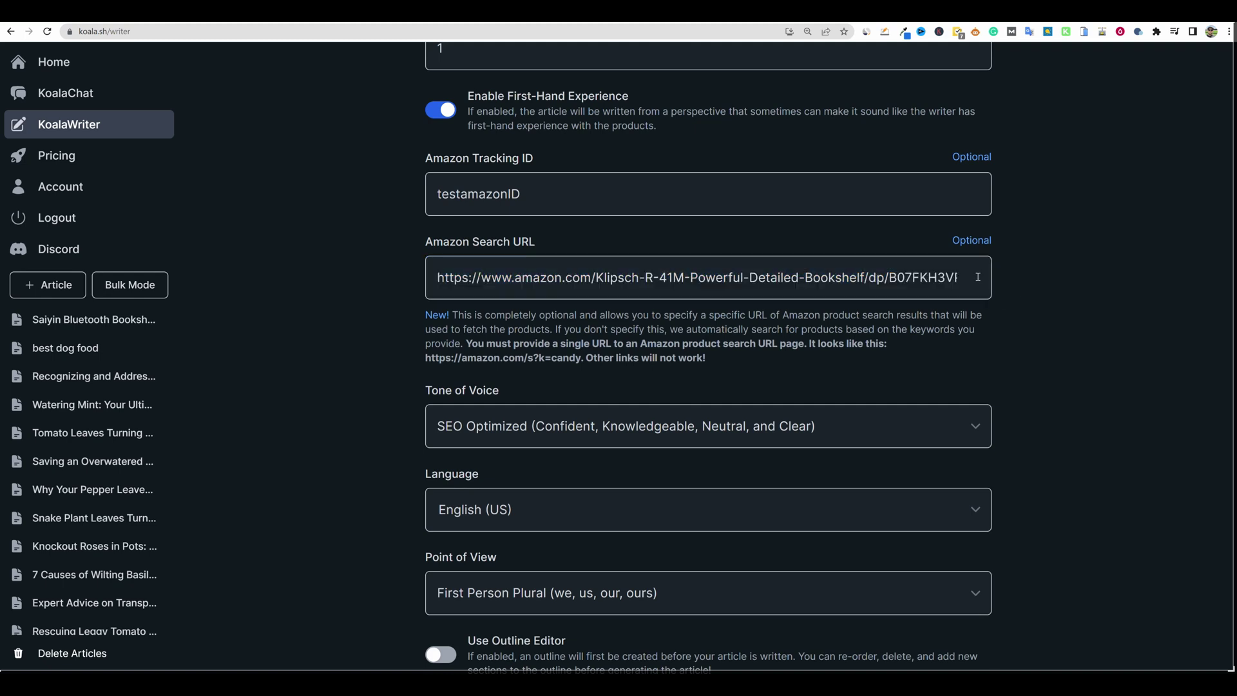
click(464, 277)
key(ctrl+a)
key(BackSpace)
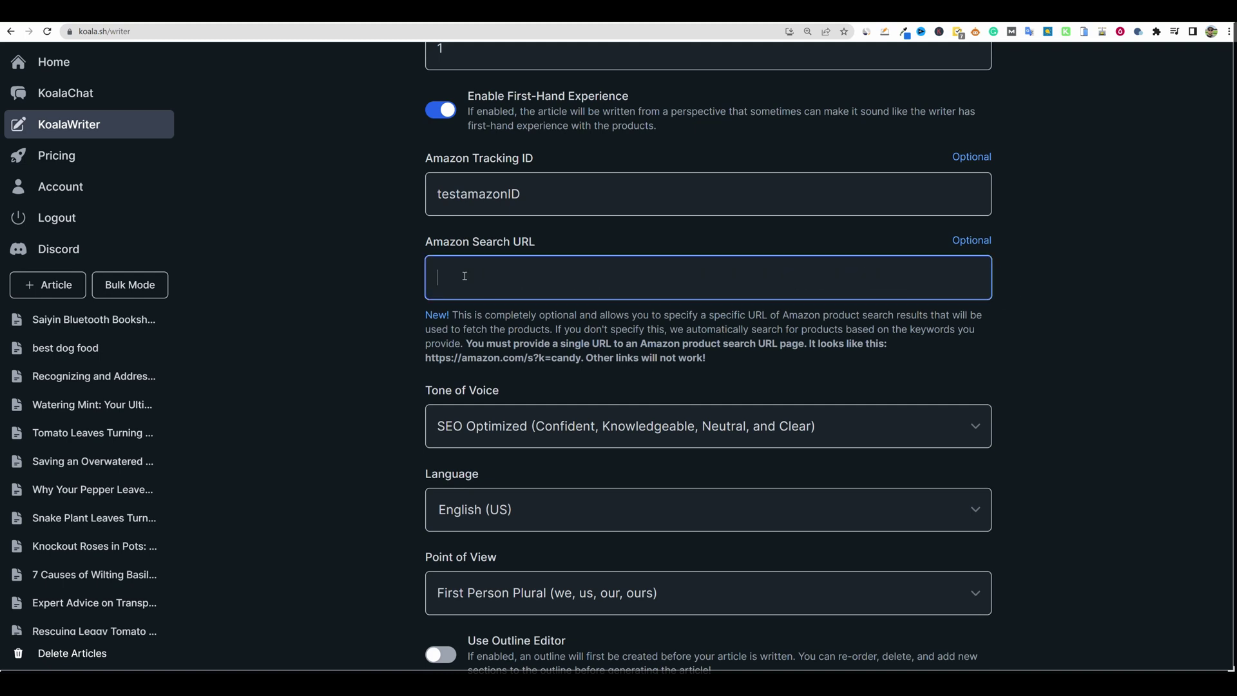
Step: Search Amazon for the copied title 'Klipsch R-41M Powerful Detailed Bookshelf Home Speaker'
click(1012, 23)
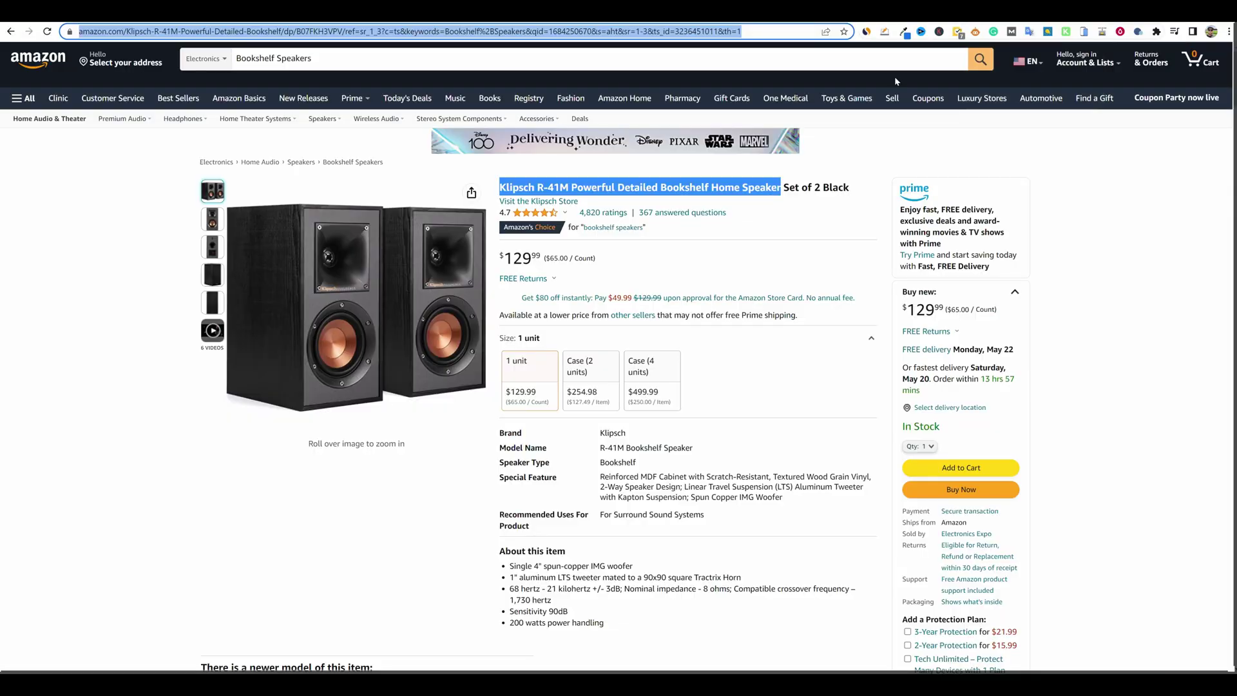
right_click(643, 189)
click(686, 198)
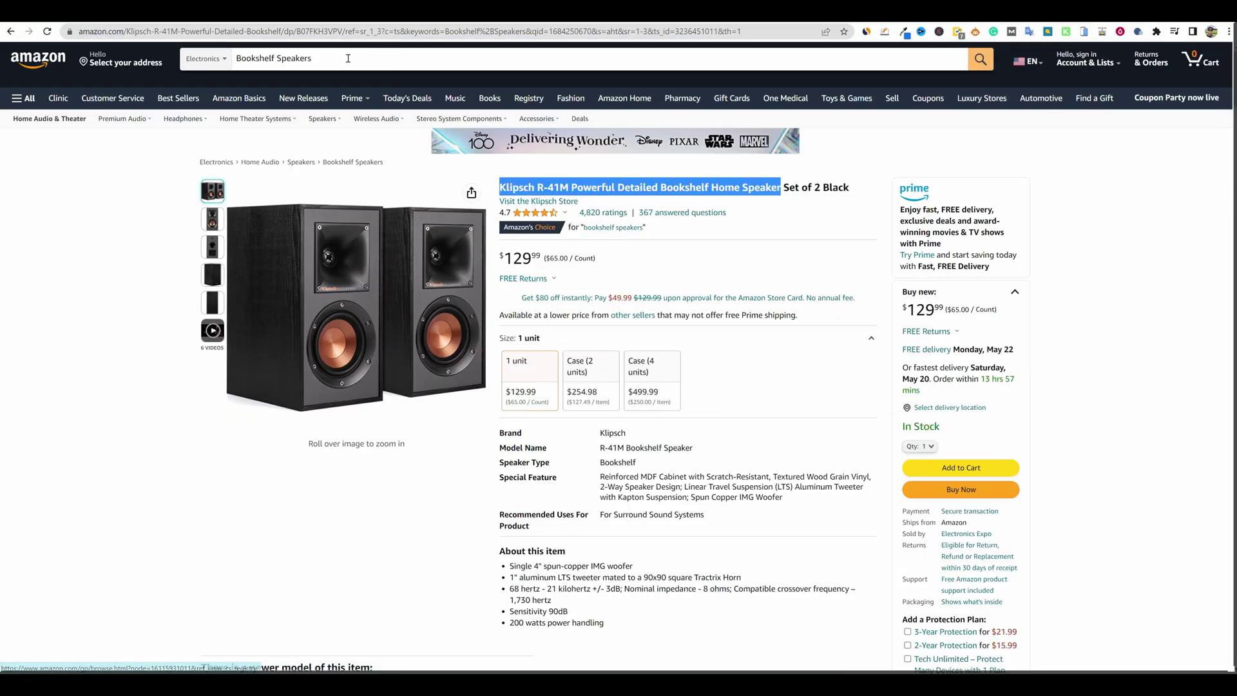
drag(348, 58, 222, 62)
key(ctrl+v)
key(Return)
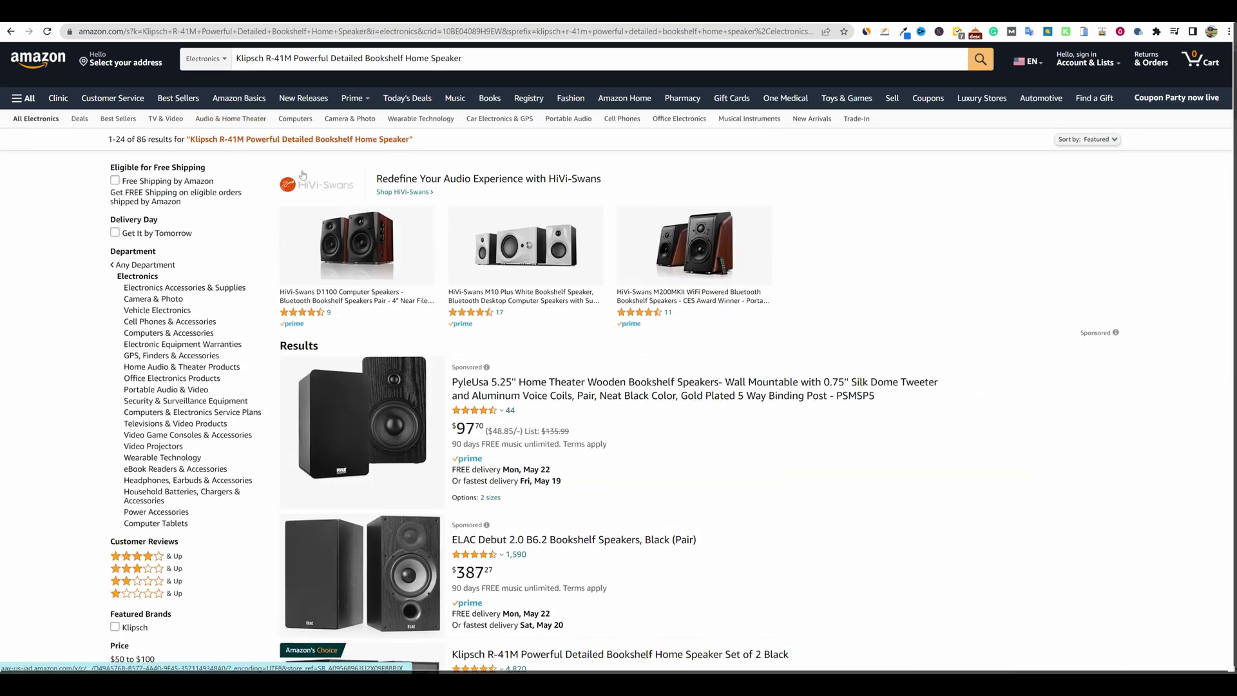
Step: Scroll through the 86 search results, including the Klipsch pair
scroll(487, 313, down, 2)
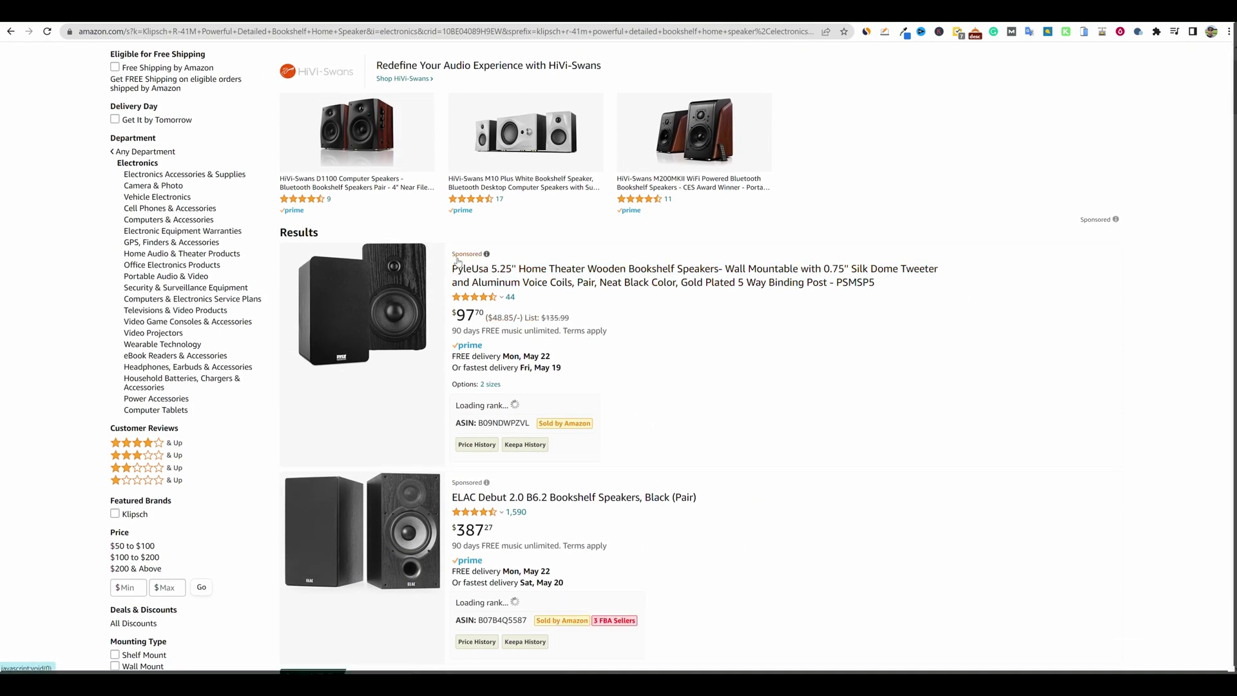
mouse_move(457, 257)
mouse_move(487, 483)
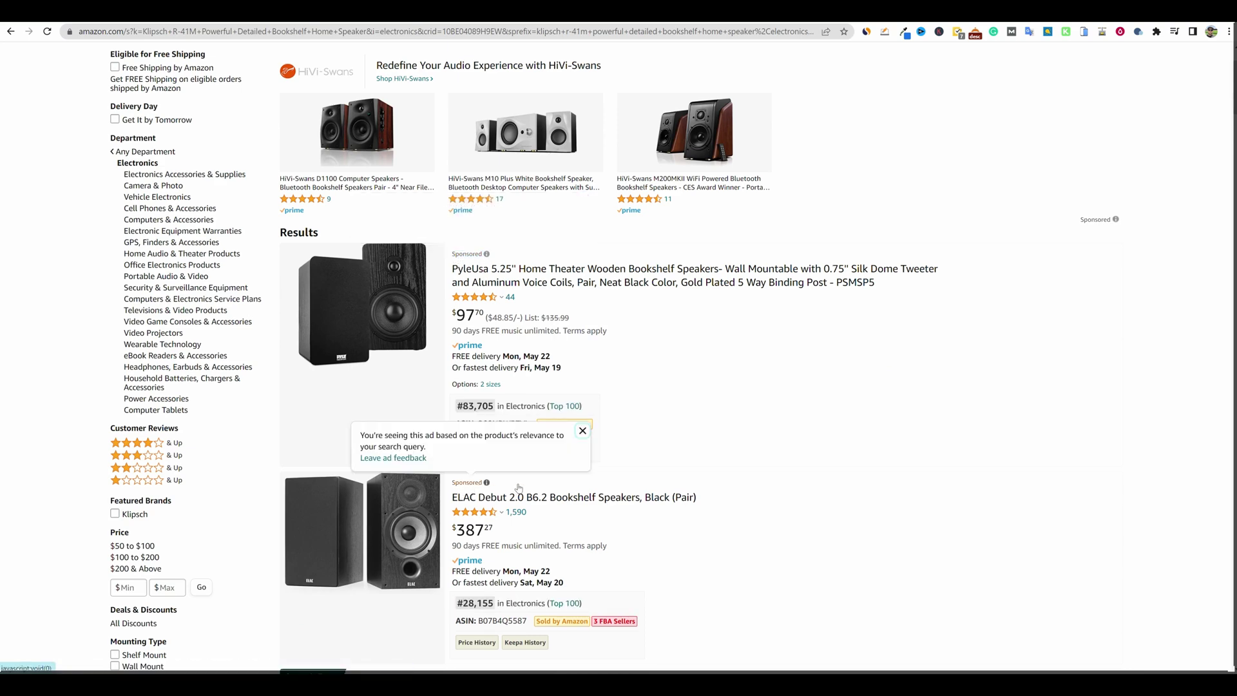
scroll(538, 485, down, 5)
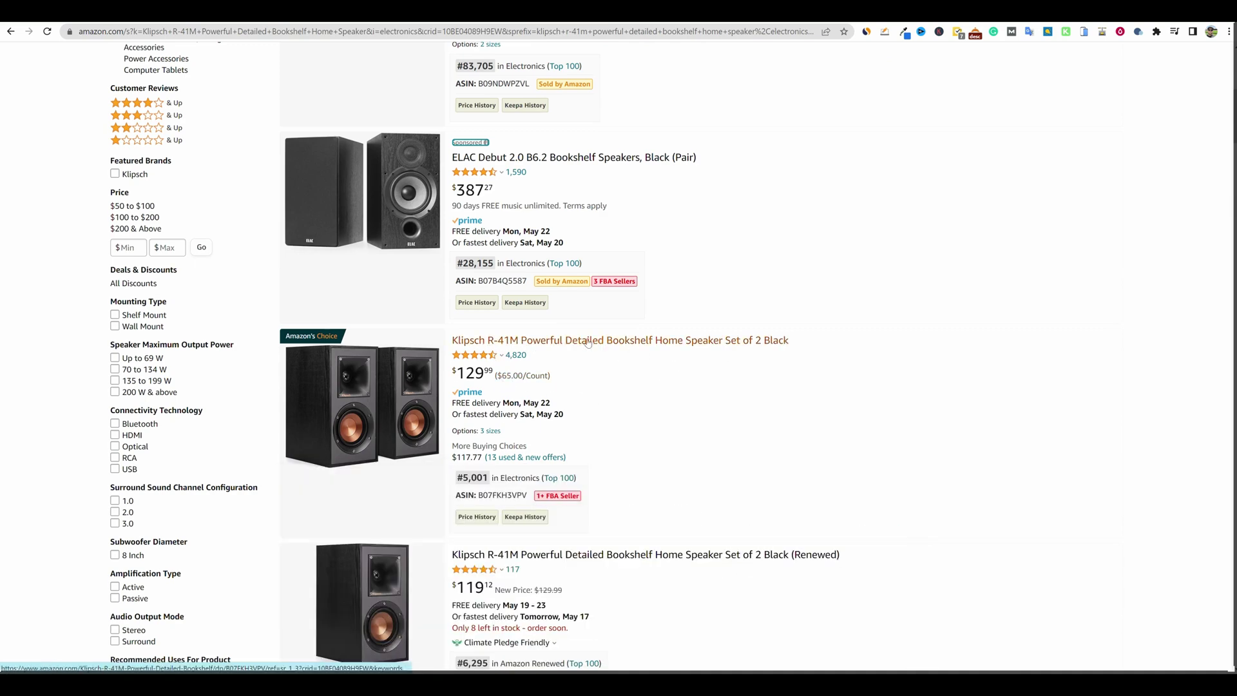
scroll(535, 313, up, 6)
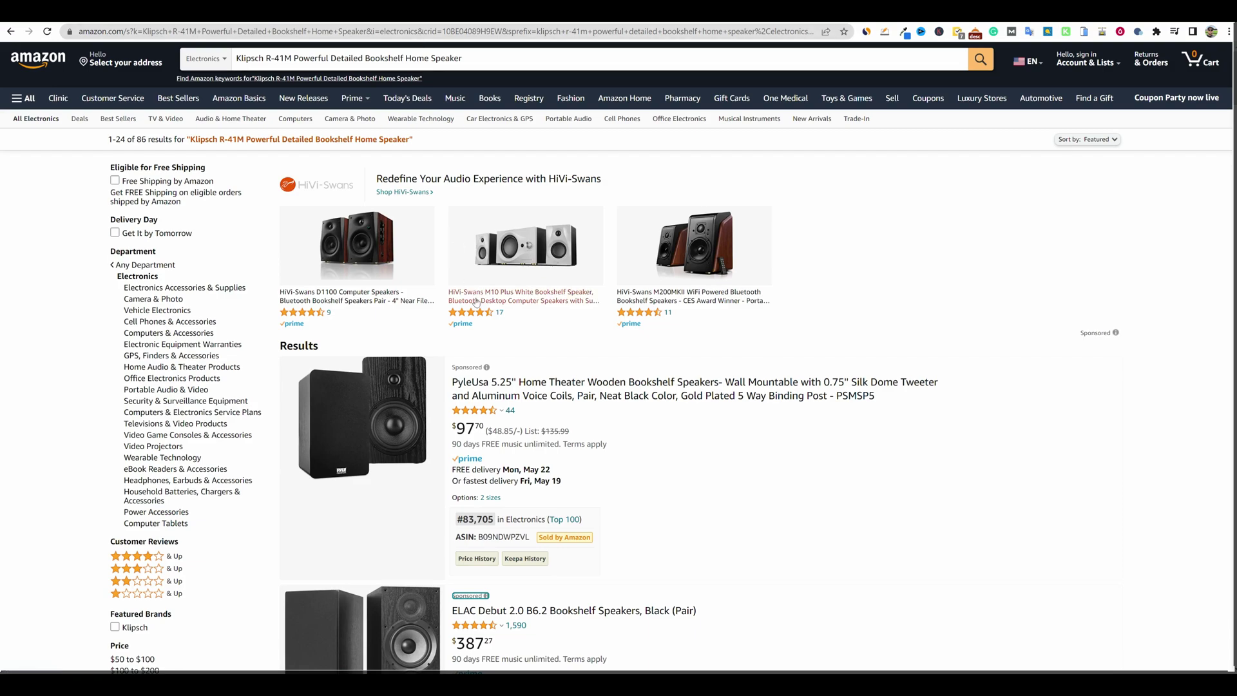